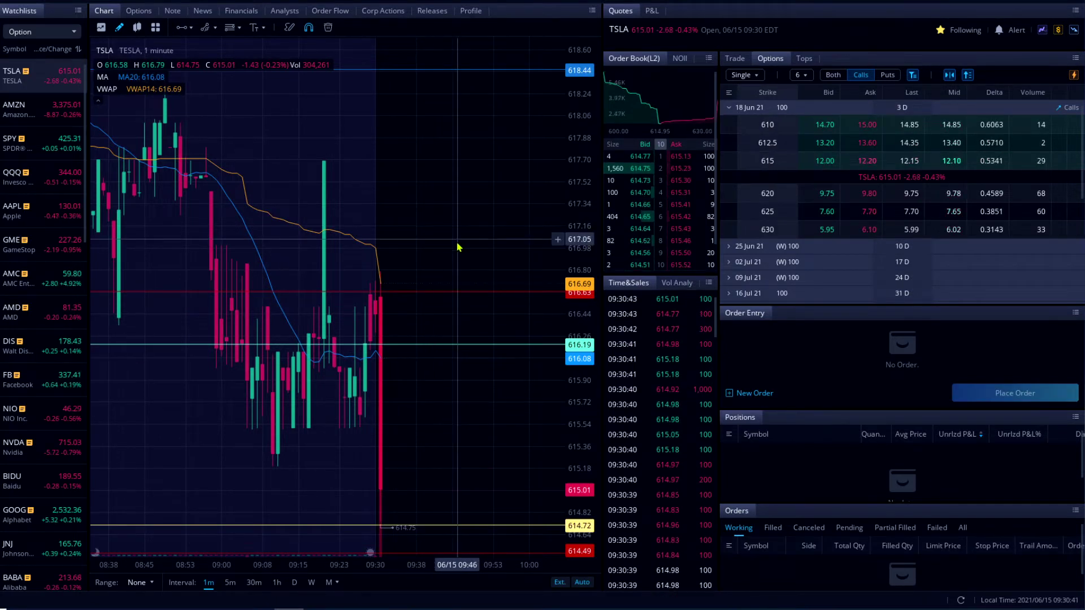
Switch the TSLA 18 Jun 21 options chain from calls to puts
scroll(458, 255, "down", 2)
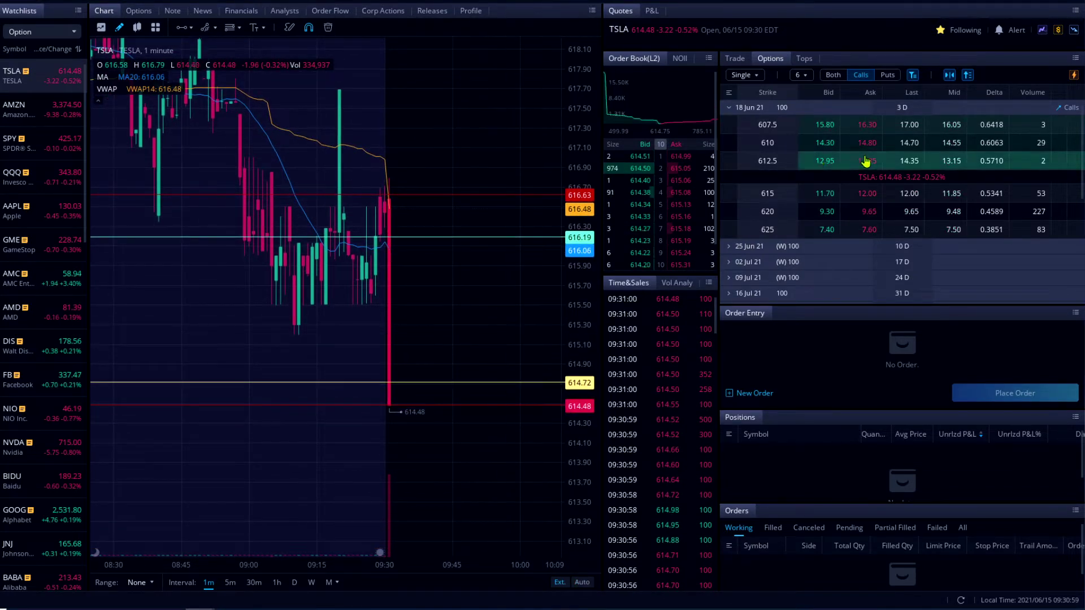
left_click(887, 75)
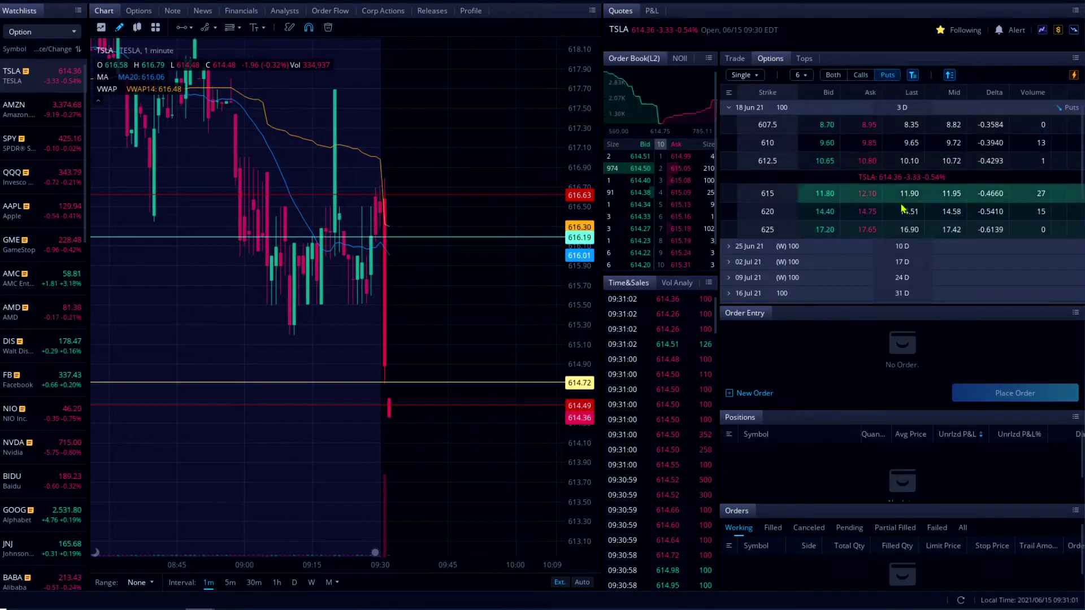
Place a one-contract buy limit order for the TSLA 18 Jun 21 615 put at $12.80
left_click(868, 195)
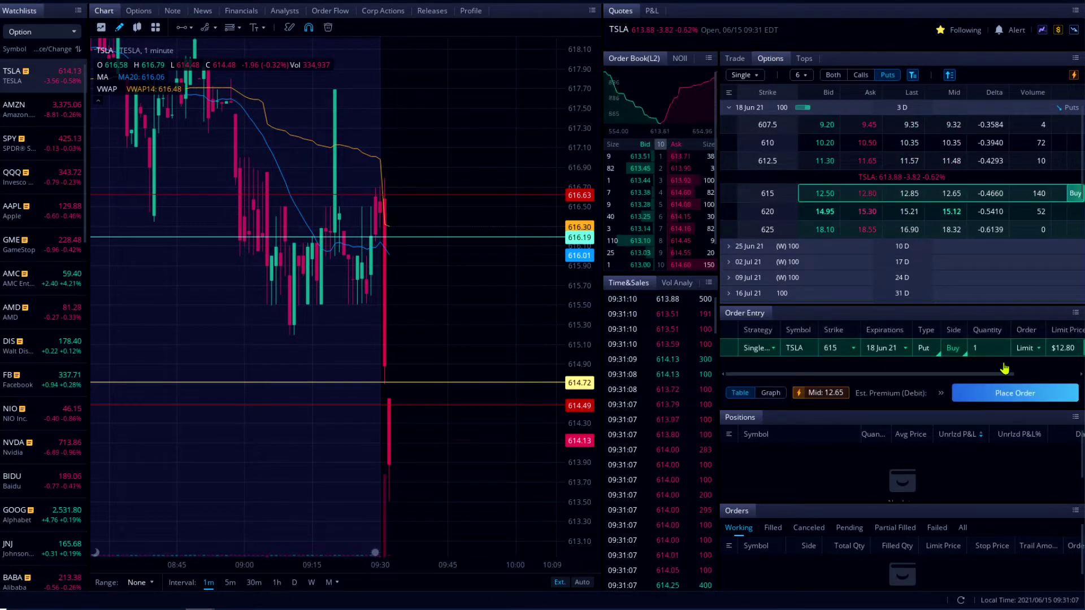
left_click(1038, 396)
left_click(1035, 442)
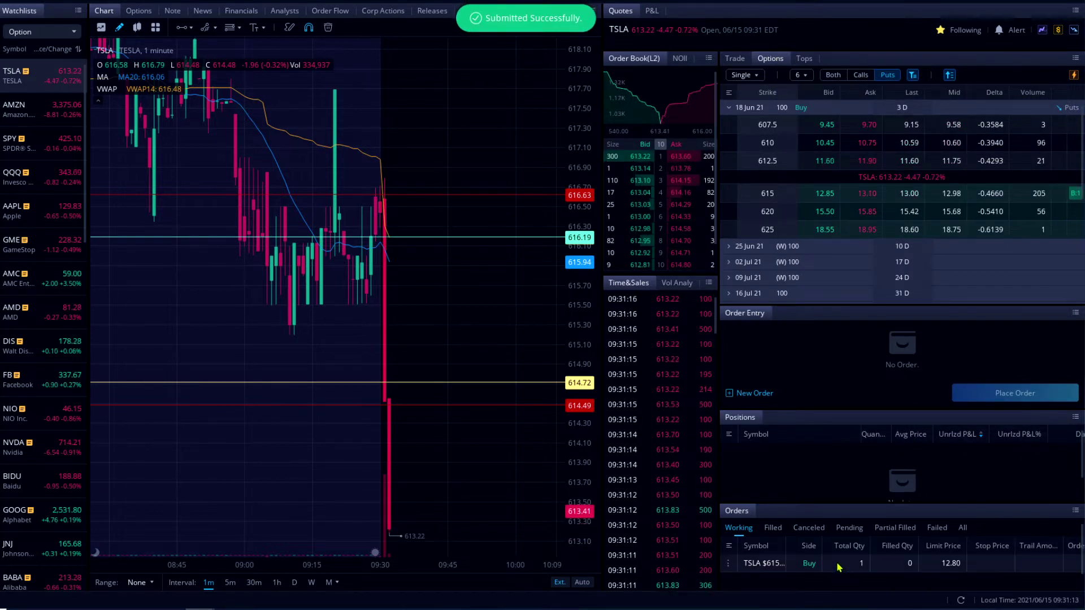
Cancel the working TSLA 615 put buy order
right_click(837, 562)
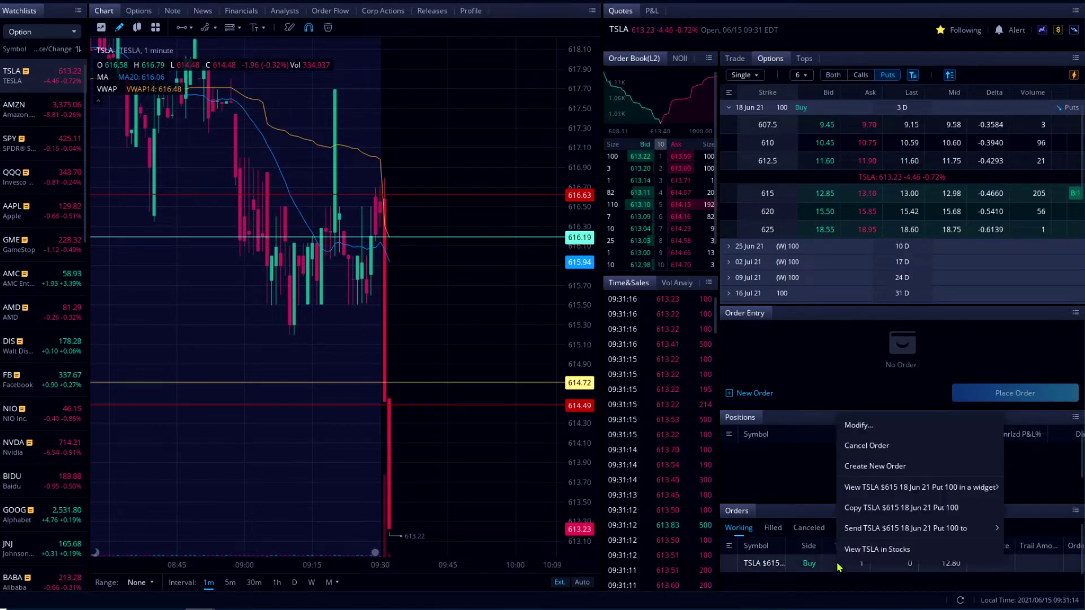
left_click(863, 447)
left_click(1037, 294)
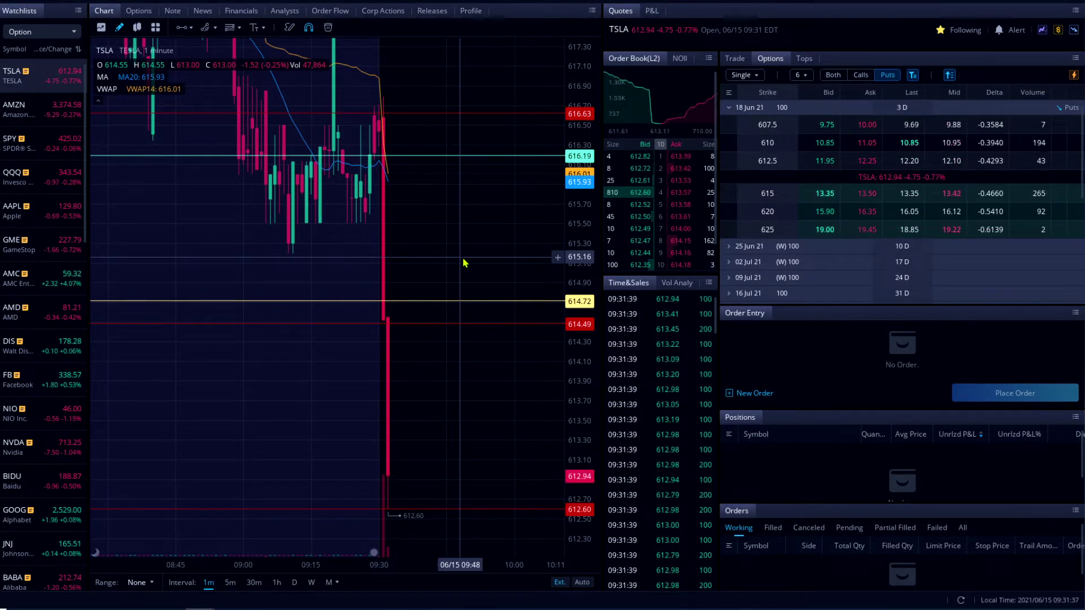
Switch to AMZN, show its 18 Jun 21 calls, and enlarge the positions area
left_click(38, 116)
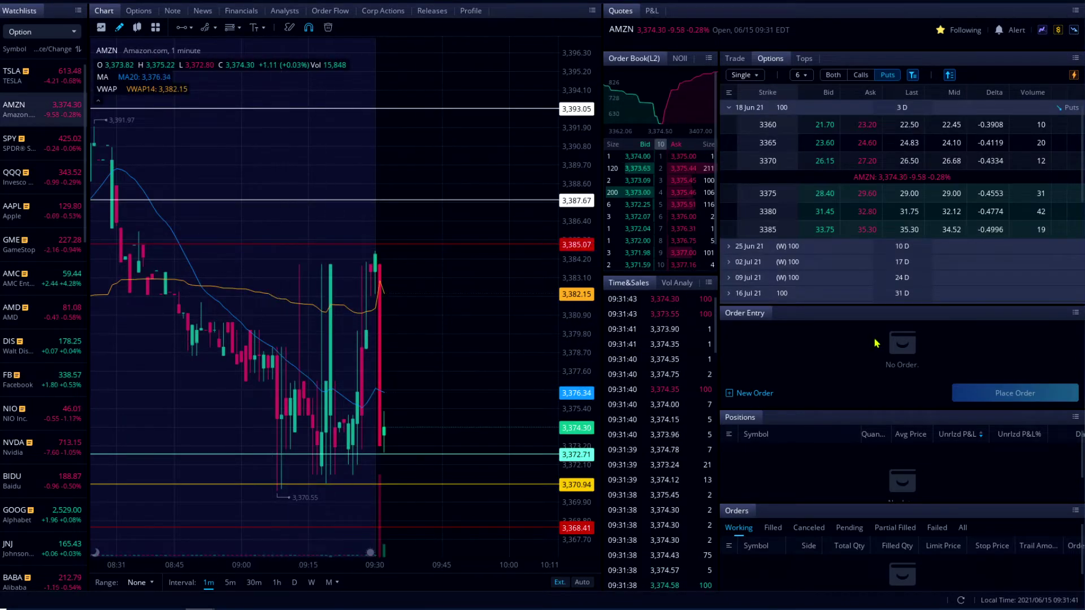
left_click(860, 76)
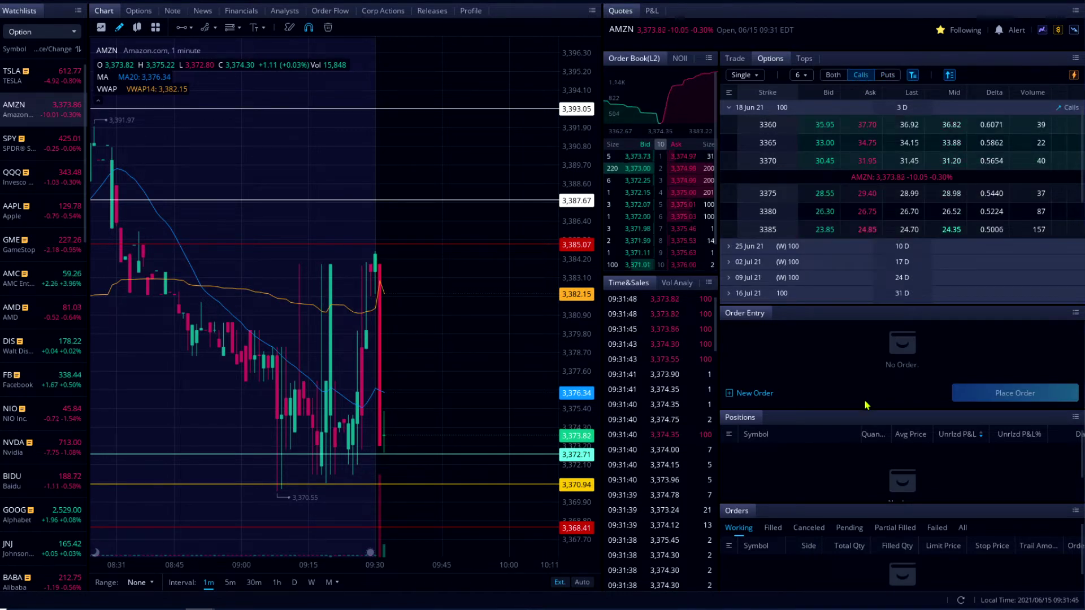
left_click_drag(870, 410, 871, 403)
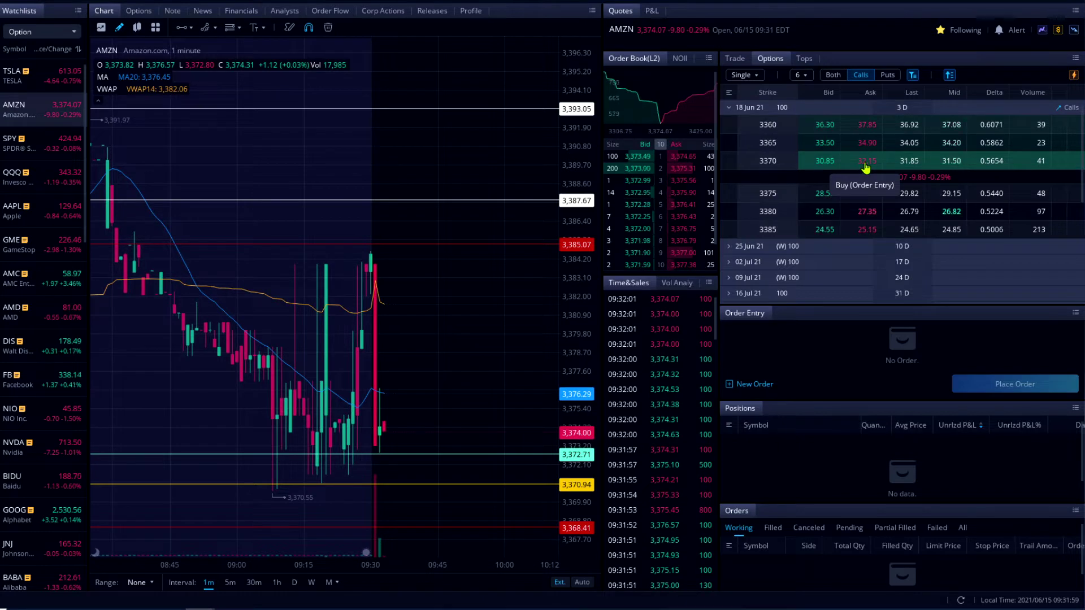
Draft a buy order for two AMZN 3370 calls at a $30.75 limit
left_click(866, 162)
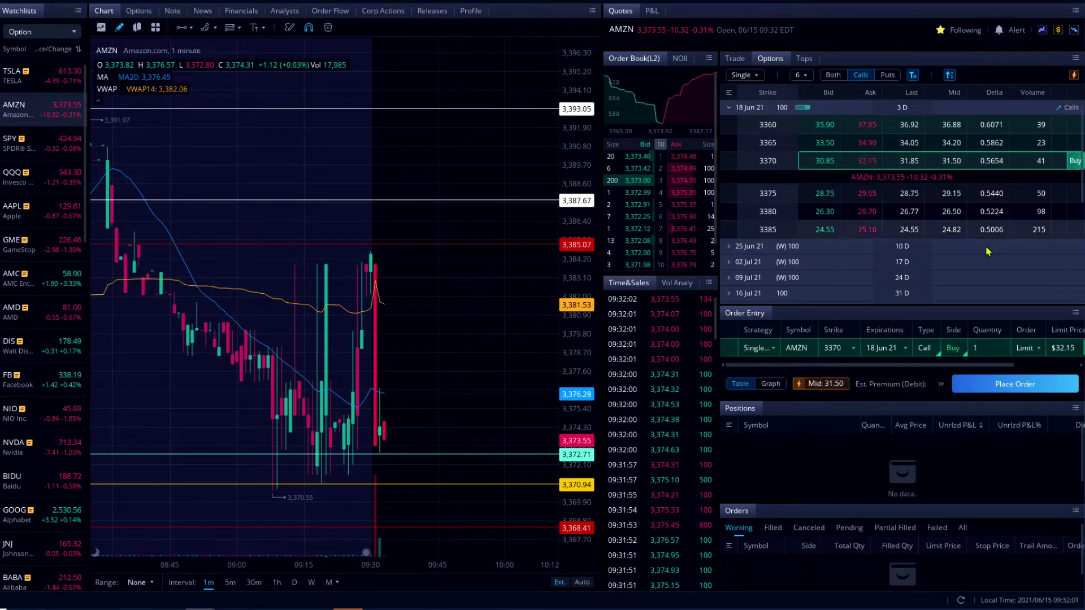
left_click(1003, 346)
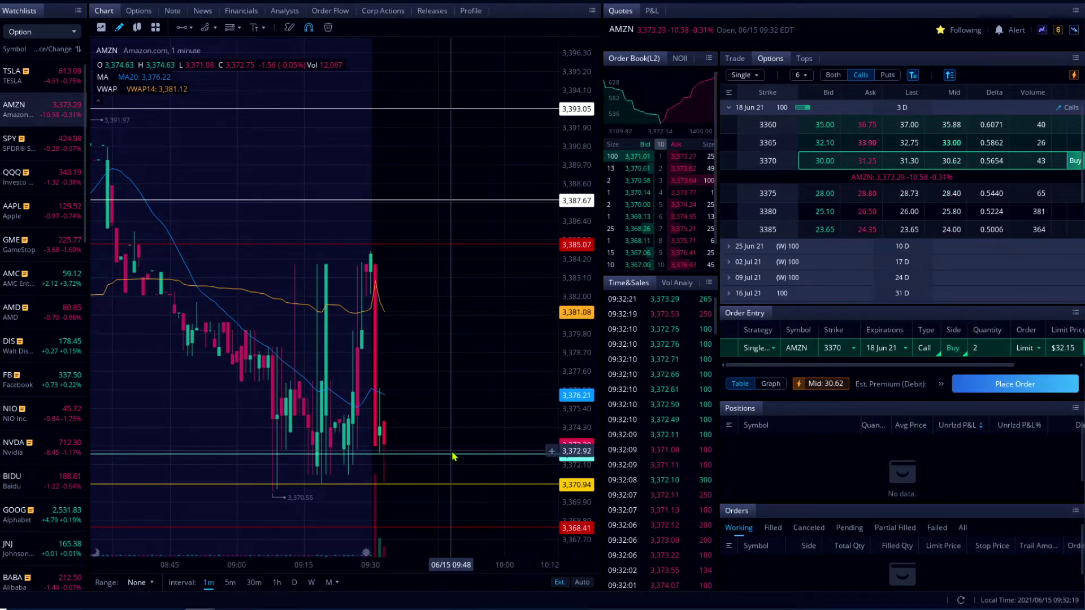
left_click(865, 161)
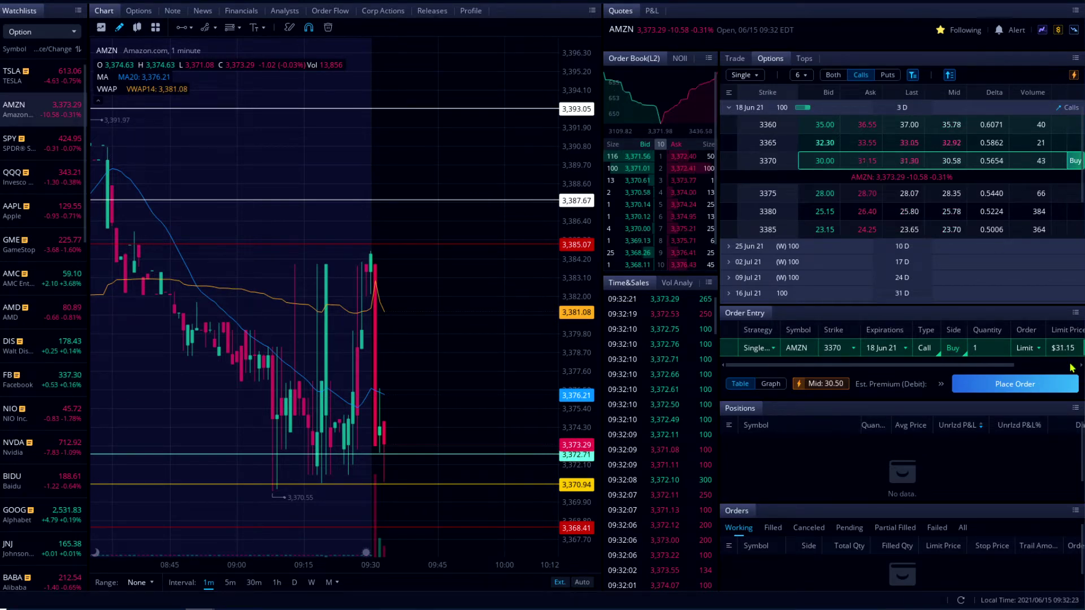
left_click(1075, 352)
left_click_drag(972, 365, 1006, 365)
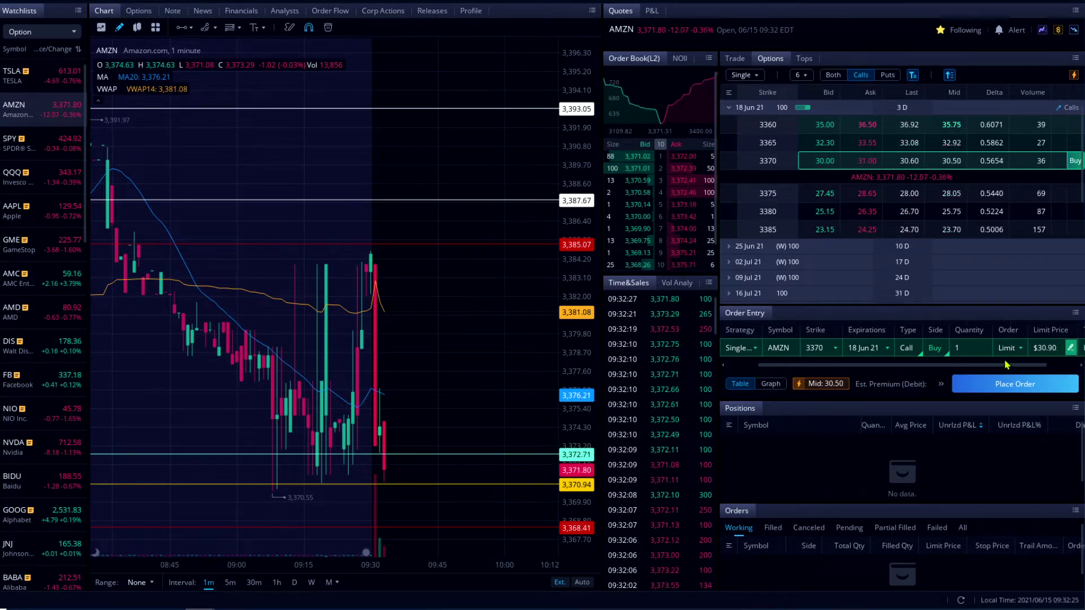
left_click(985, 346)
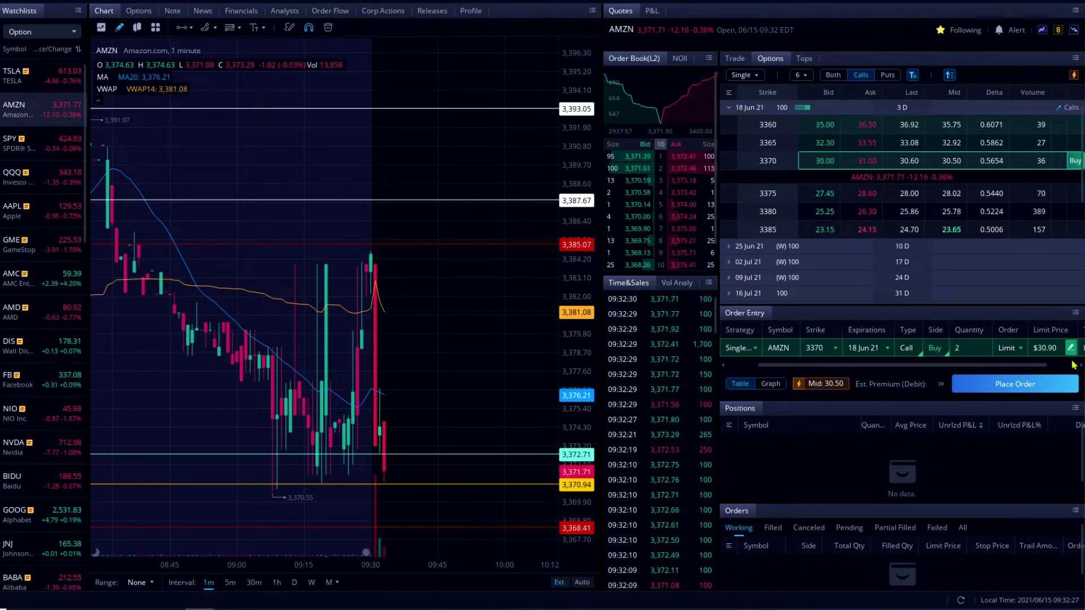
left_click(1059, 351)
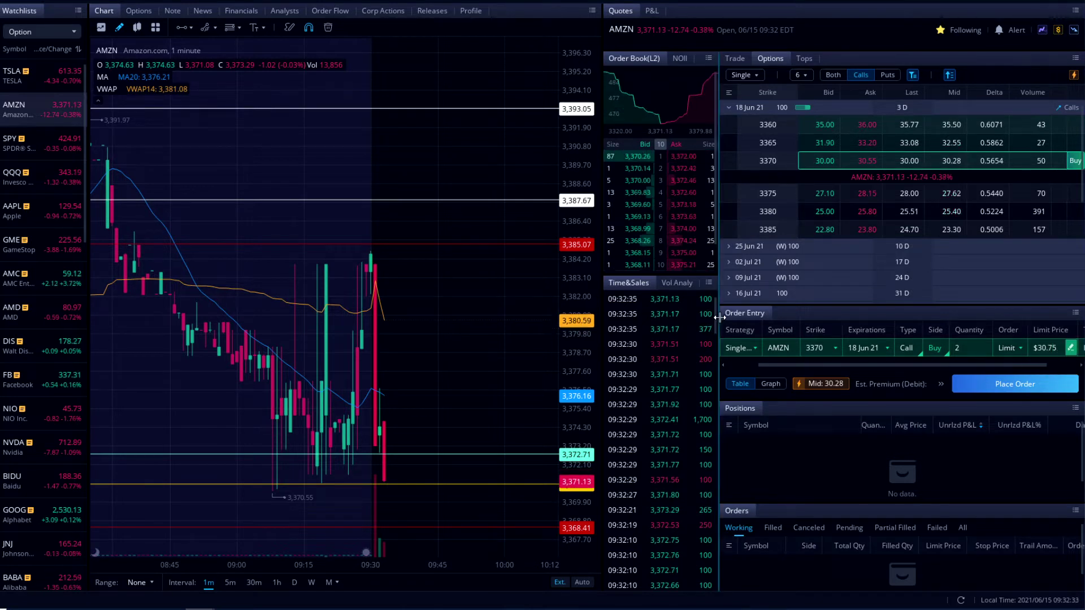
Widen the options chain, order book and order entry panels
left_click_drag(718, 348, 708, 347)
left_click_drag(601, 342, 569, 340)
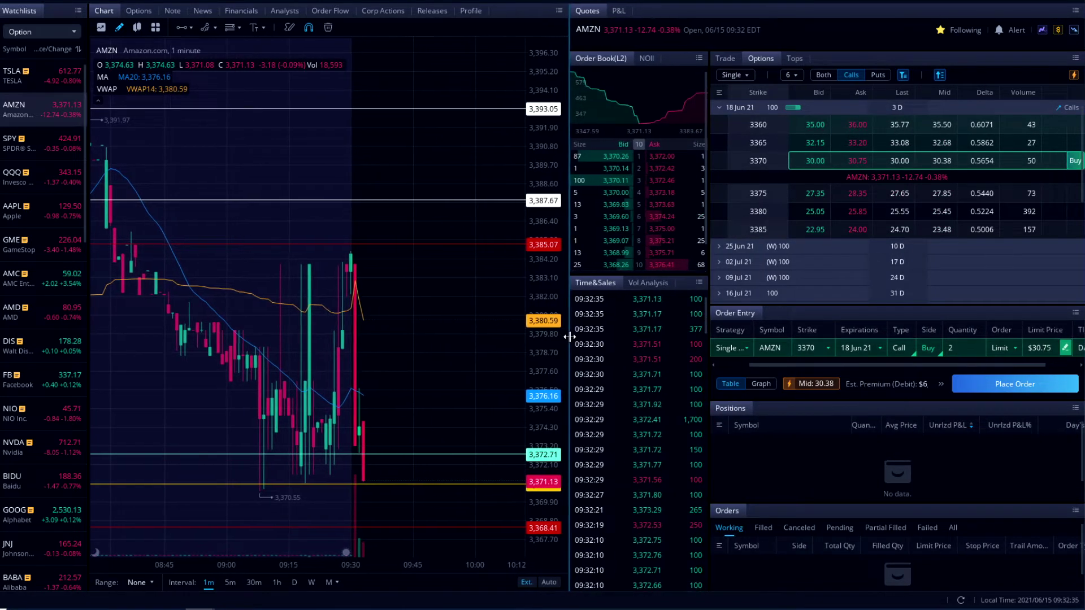
left_click_drag(707, 329, 683, 330)
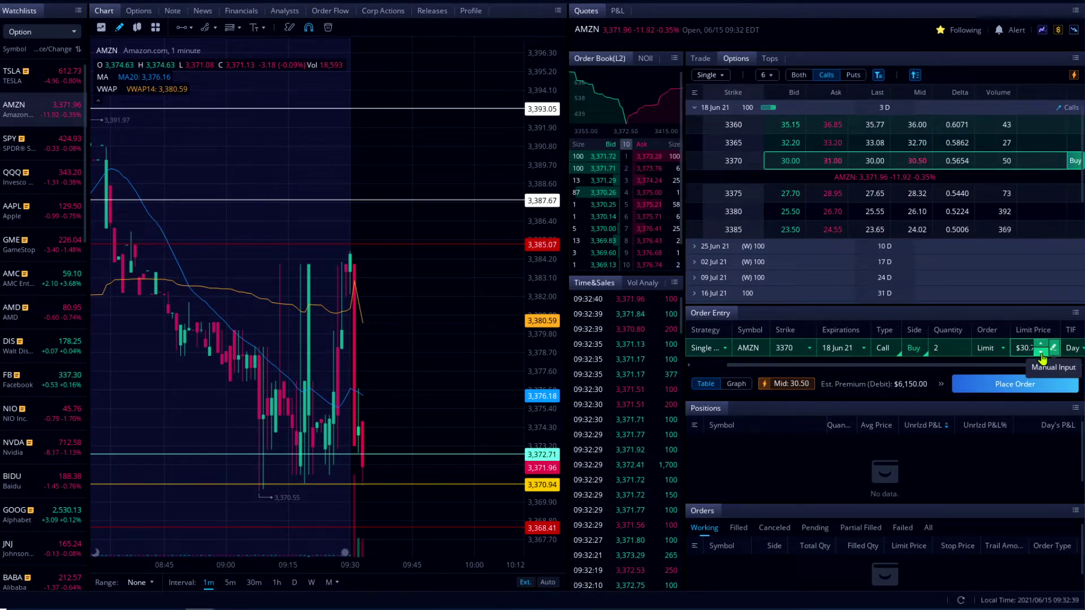
Step the two-contract AMZN 3370 call order's limit price to $30.25, estimated premium $6,050.00
left_click(1041, 354)
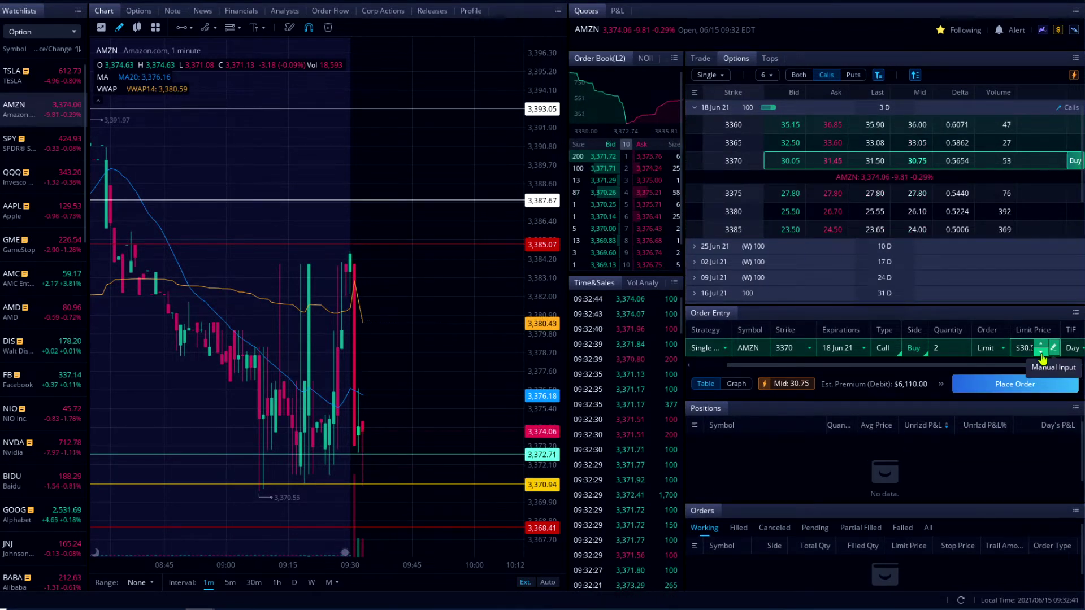
left_click(1041, 355)
left_click(1040, 355)
left_click(1040, 354)
left_click(1041, 354)
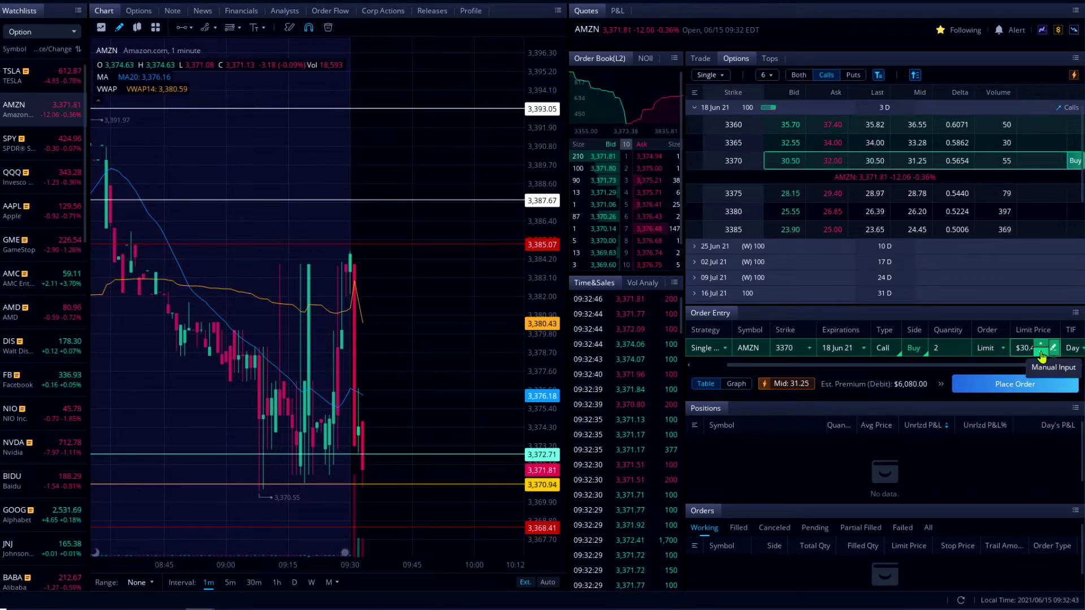
left_click(1041, 355)
left_click(1041, 354)
left_click(1041, 354)
left_click(1041, 354)
left_click(1041, 354)
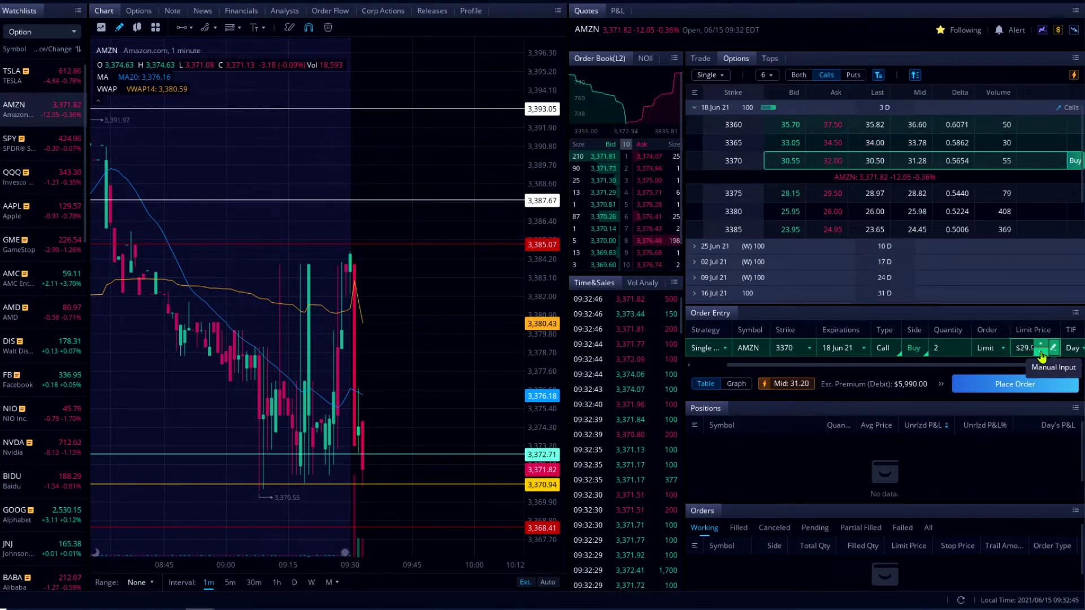
left_click(1041, 347)
left_click(1041, 347)
left_click(1041, 346)
left_click(1041, 347)
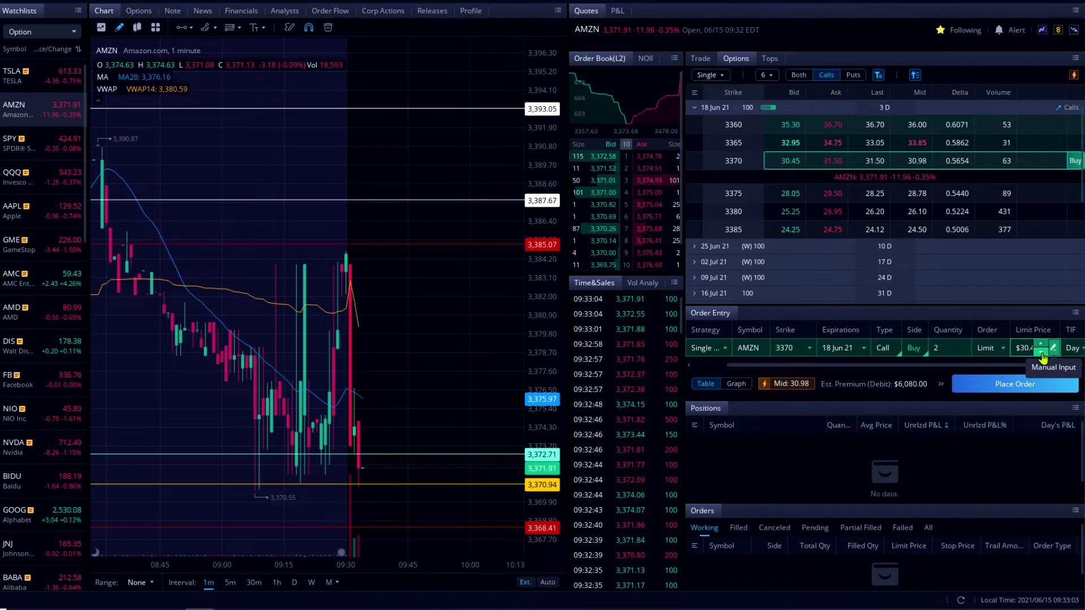
left_click(1042, 354)
left_click(1042, 354)
left_click(1041, 354)
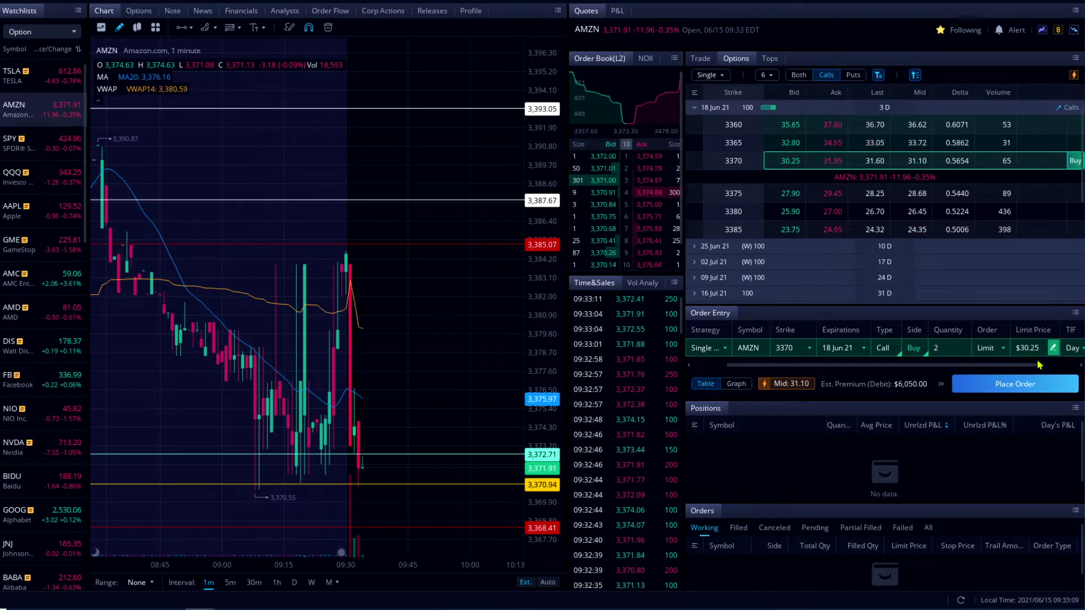
Place the two-contract AMZN 3370 call buy at $30.25 and refresh the account data
left_click(1019, 389)
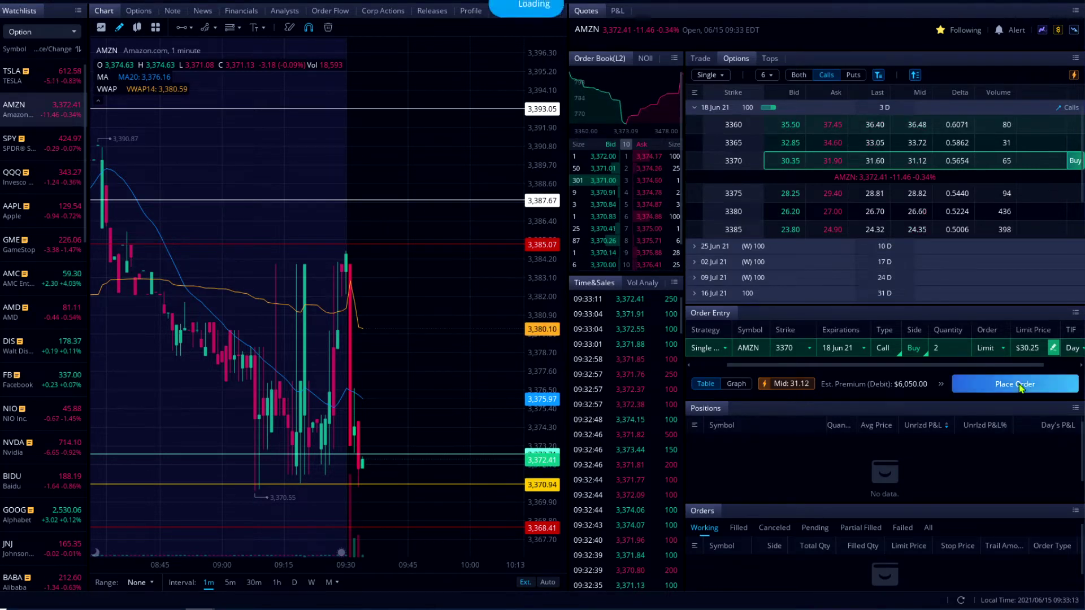
left_click(1033, 443)
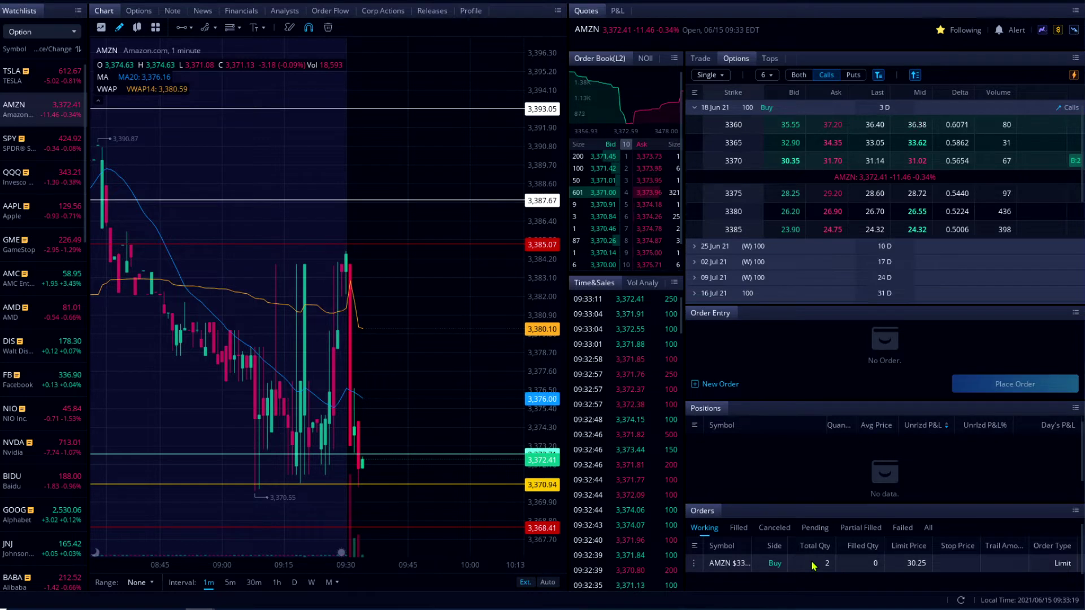
right_click(813, 565)
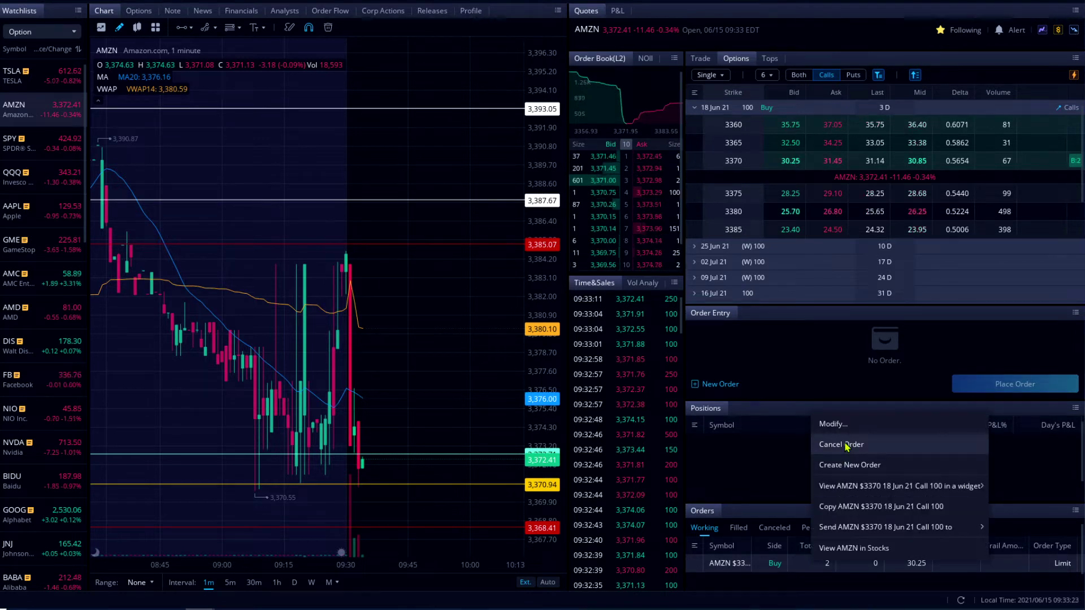
left_click(781, 474)
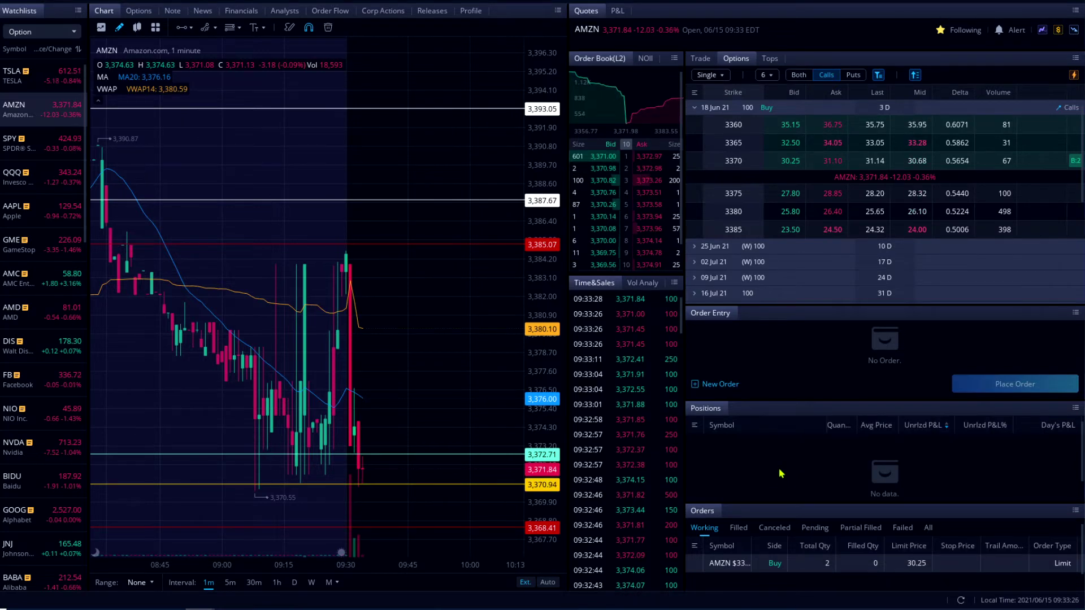
left_click(960, 601)
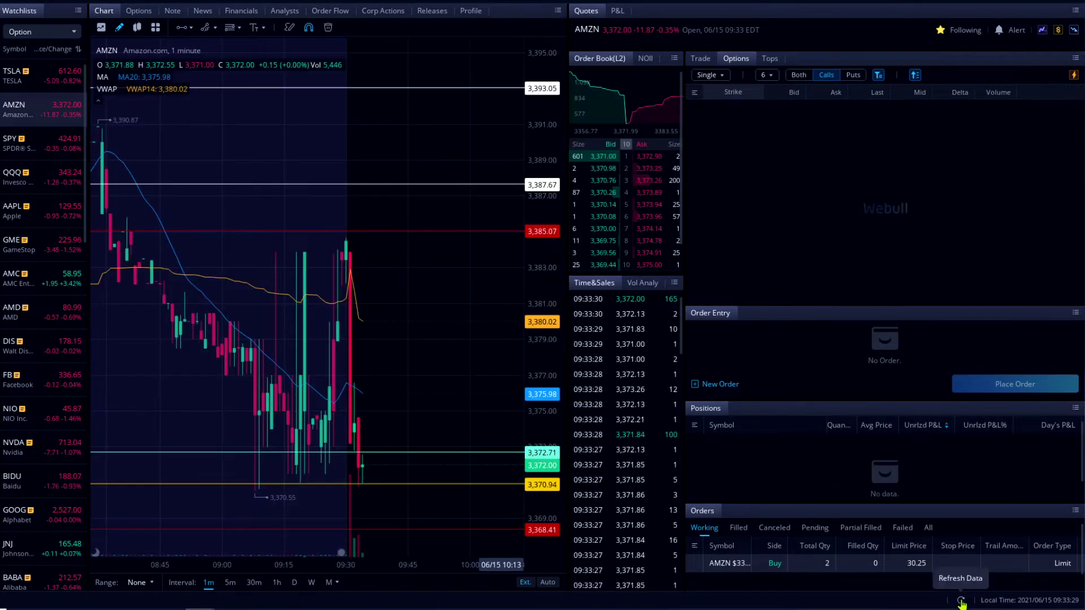
left_click(960, 600)
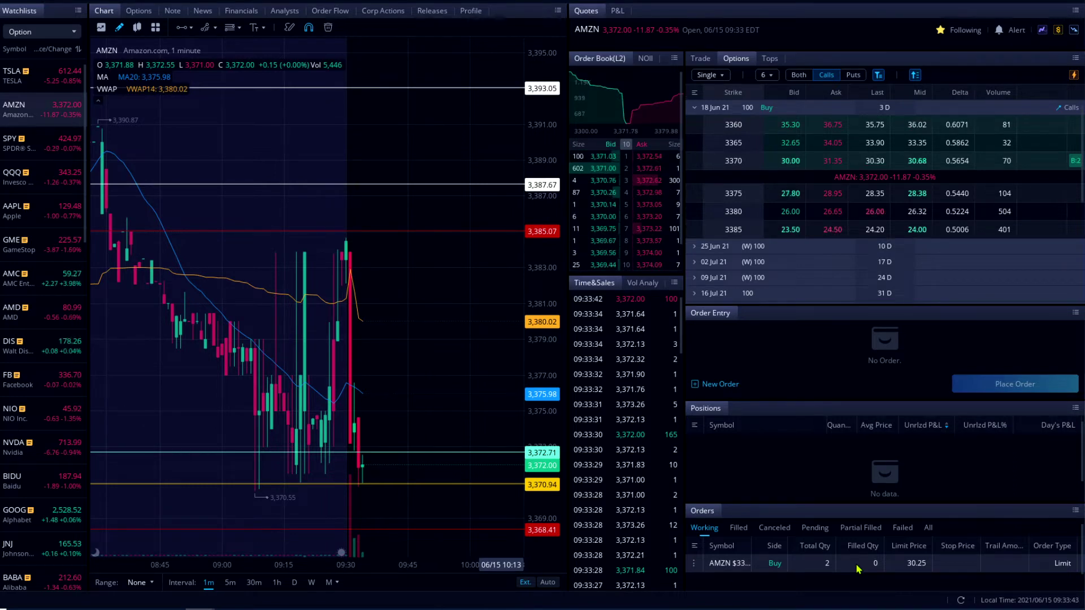
Refresh, then draft a market sell closing both AMZN 3370 call contracts
left_click(961, 601)
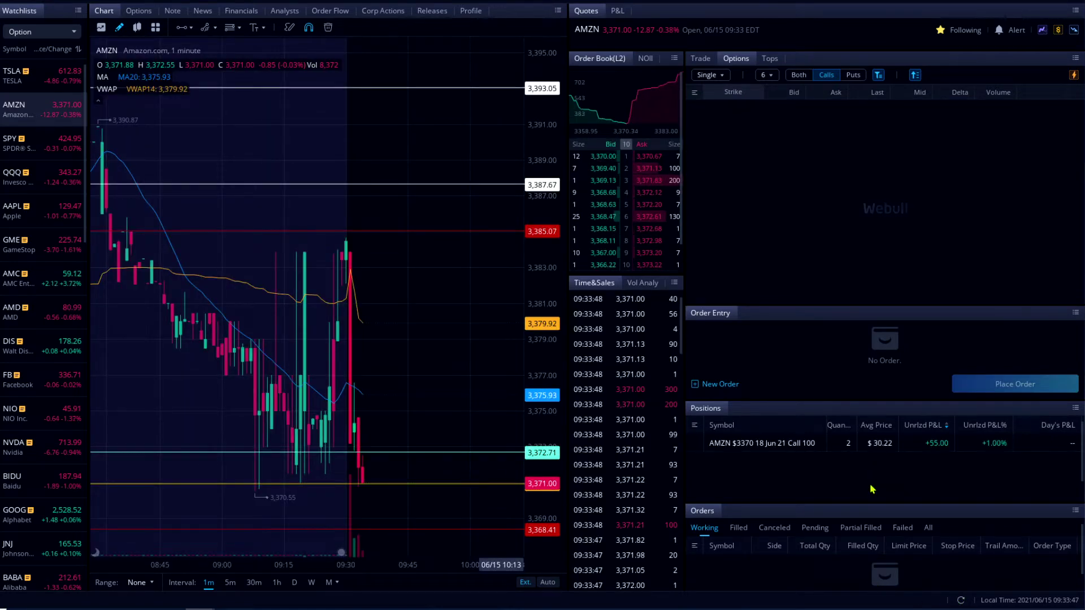
right_click(789, 446)
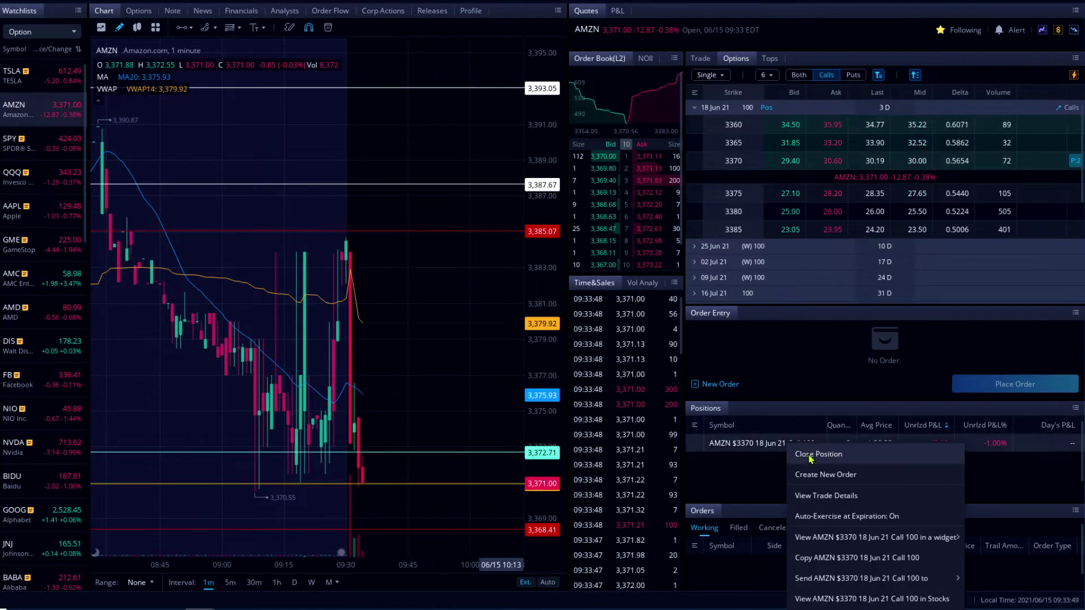
left_click(804, 452)
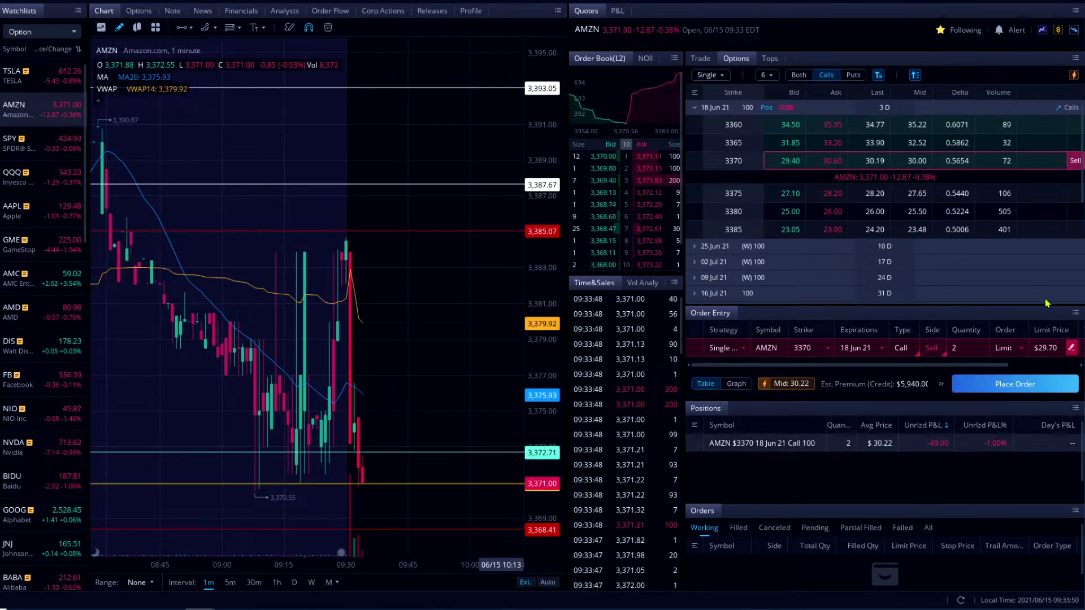
left_click(1015, 353)
left_click(1015, 397)
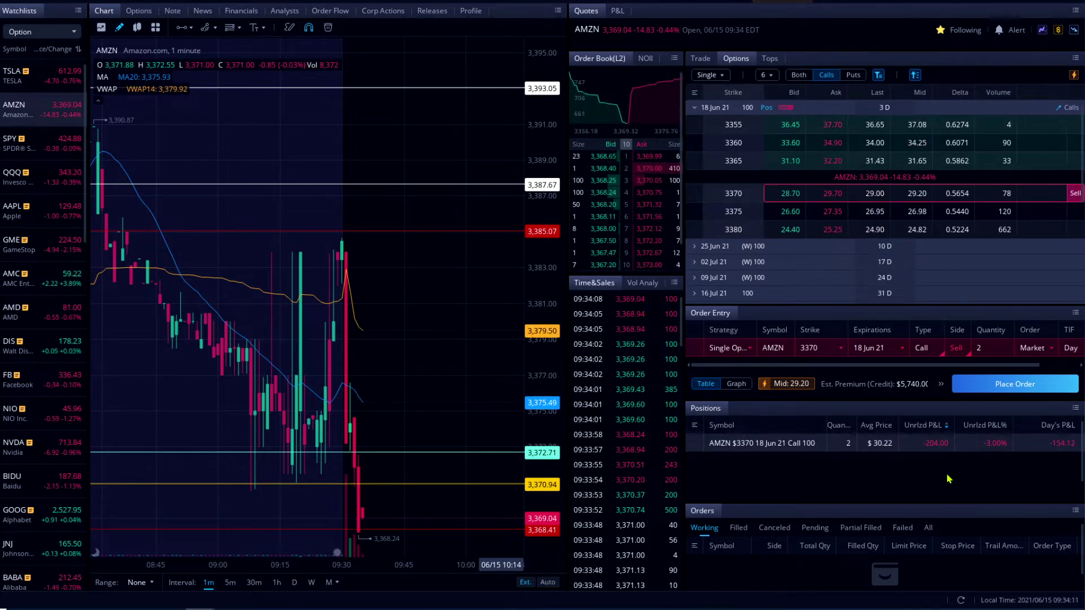
left_click(13, 80)
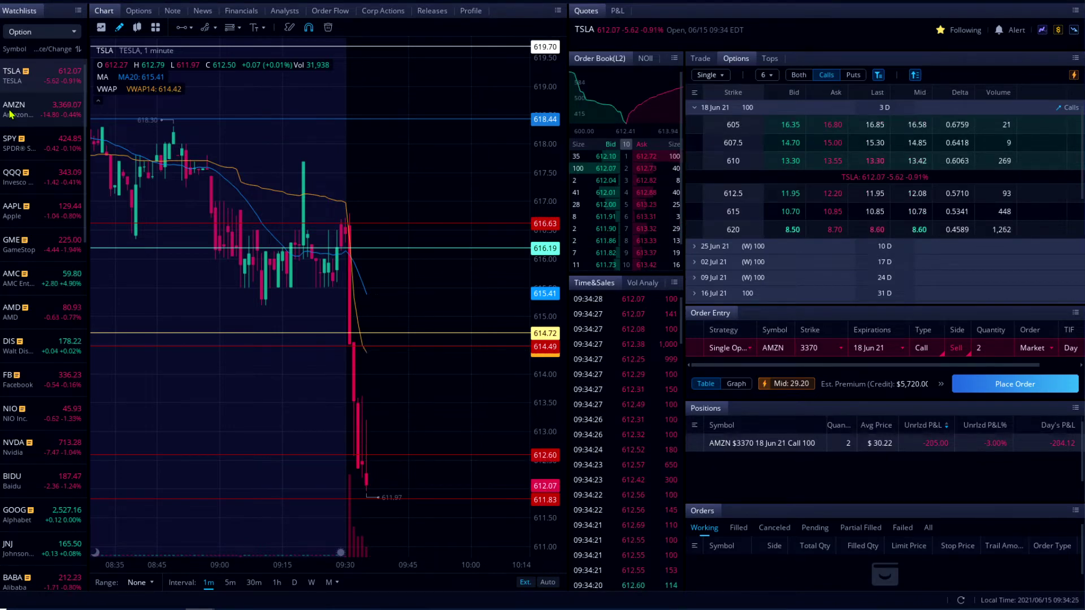
left_click(10, 113)
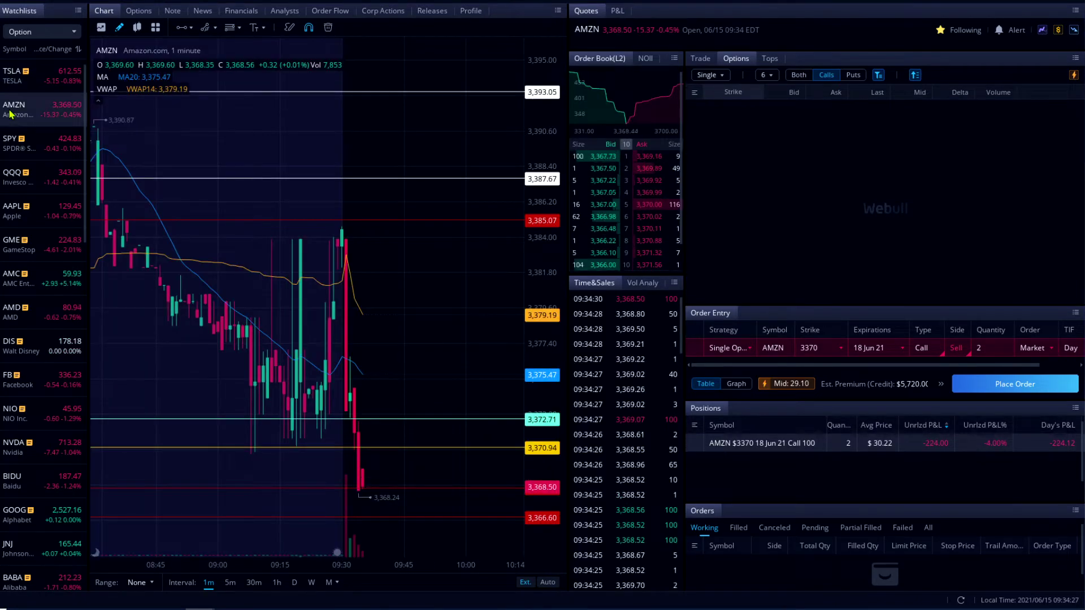
left_click(9, 145)
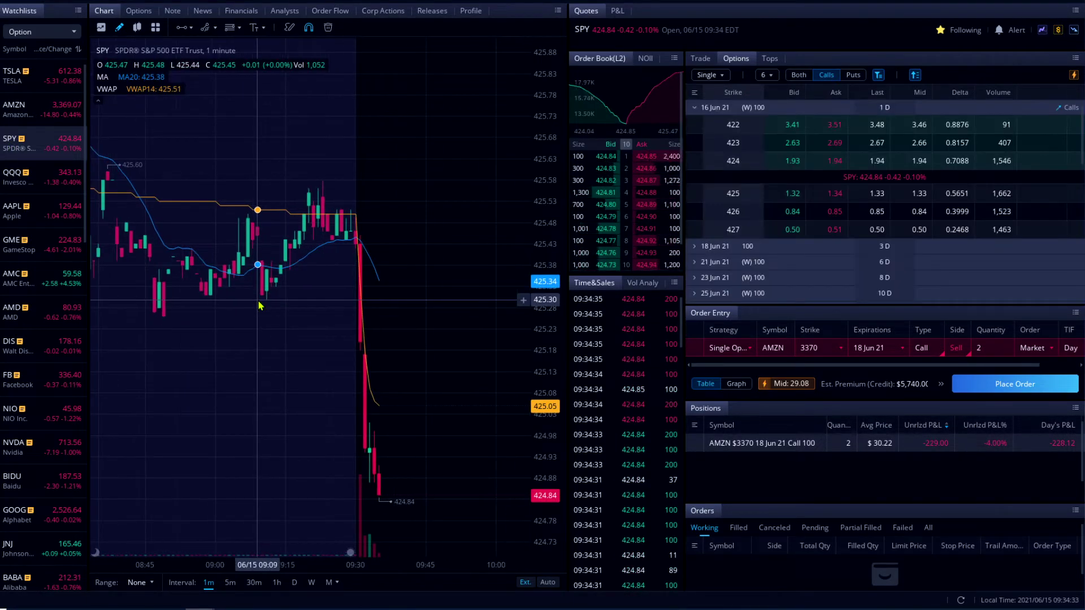
left_click(13, 111)
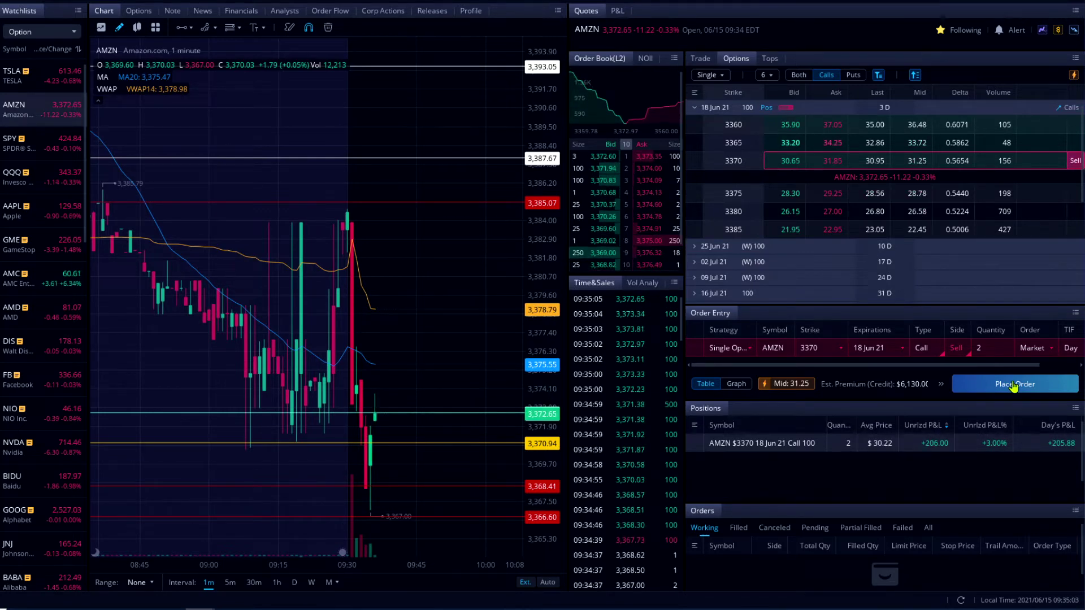
Set the AMZN 3370 call market sell to 1 contract, backing out of sending it
left_click(1007, 351)
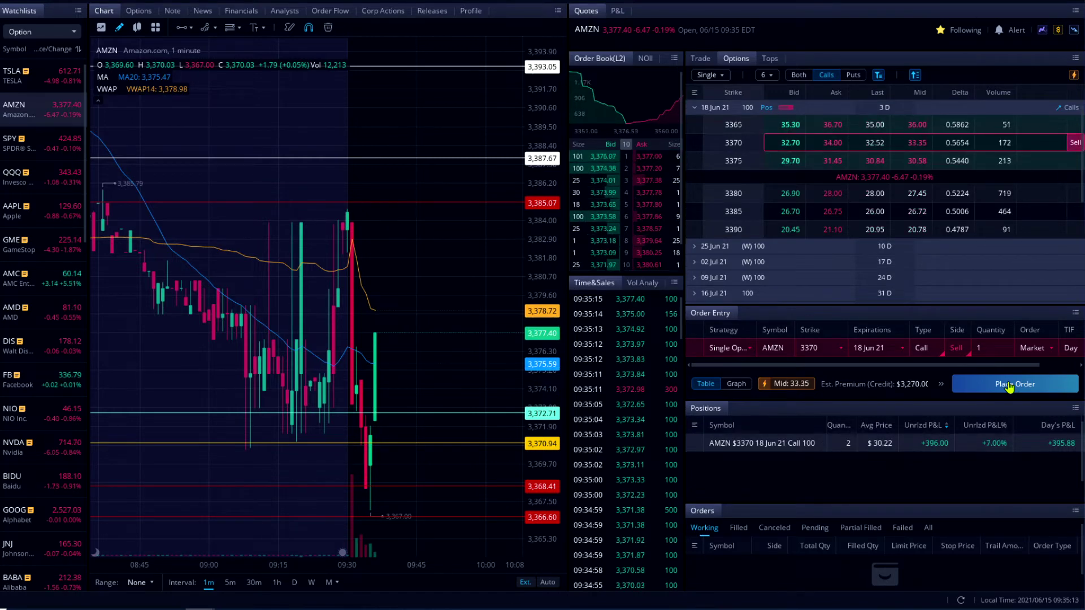
left_click(1007, 346)
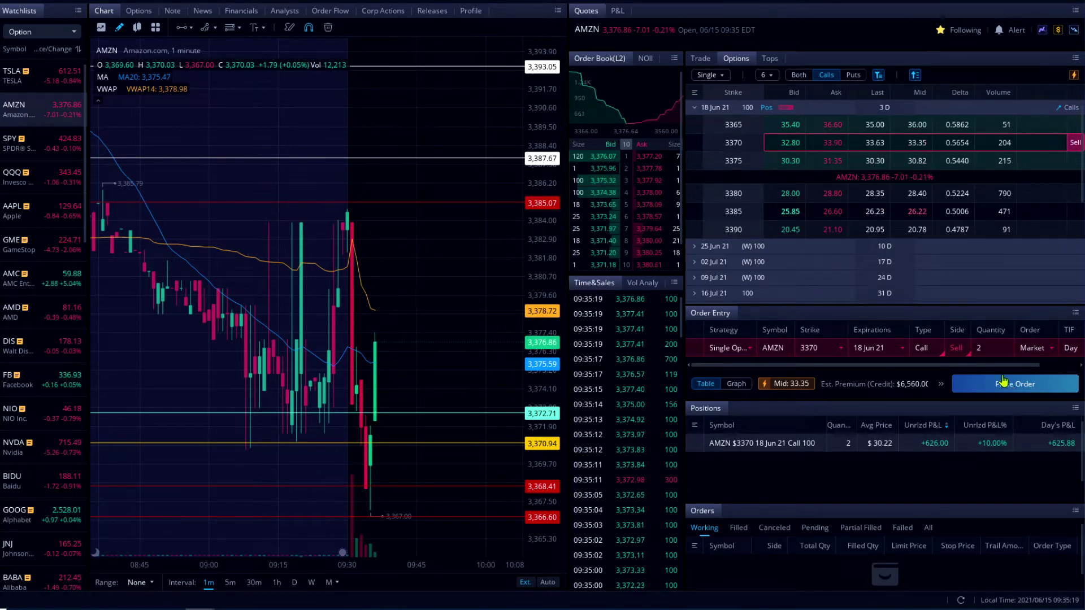
left_click(1006, 353)
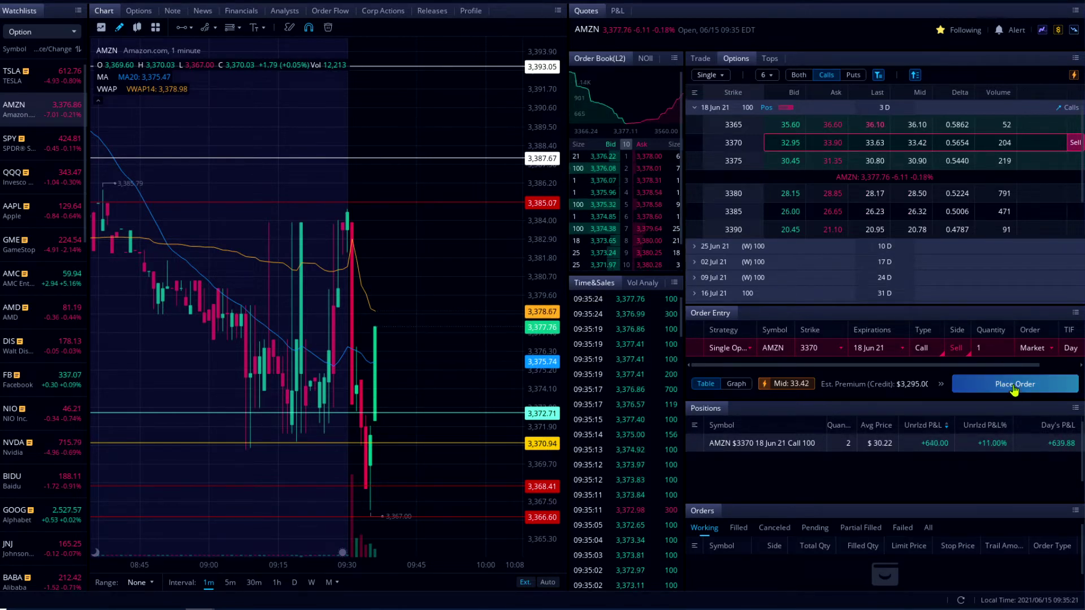
left_click(1015, 389)
left_click(978, 443)
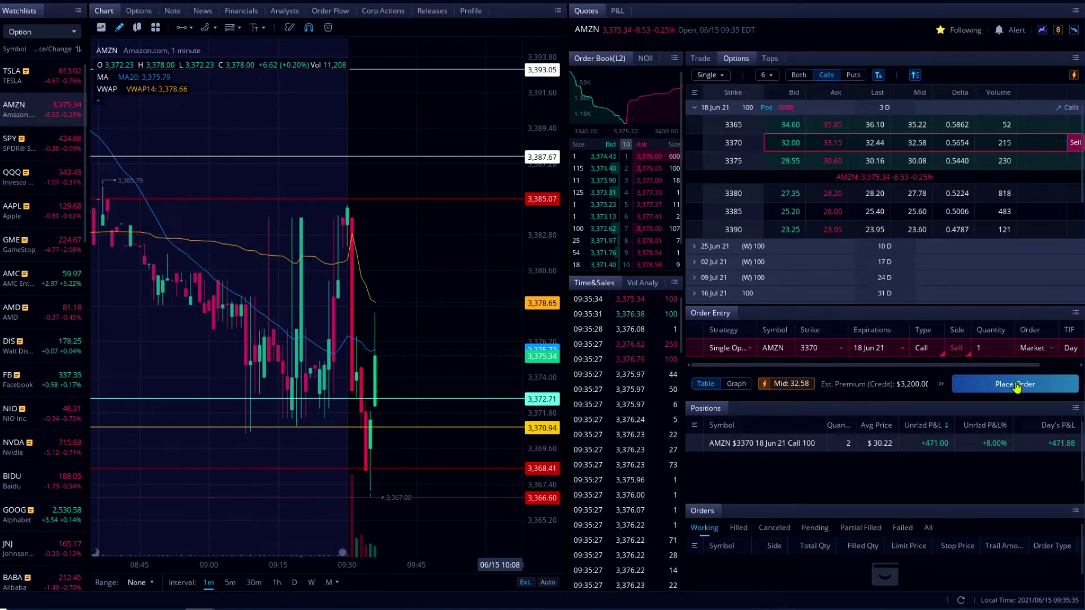
left_click(1010, 344)
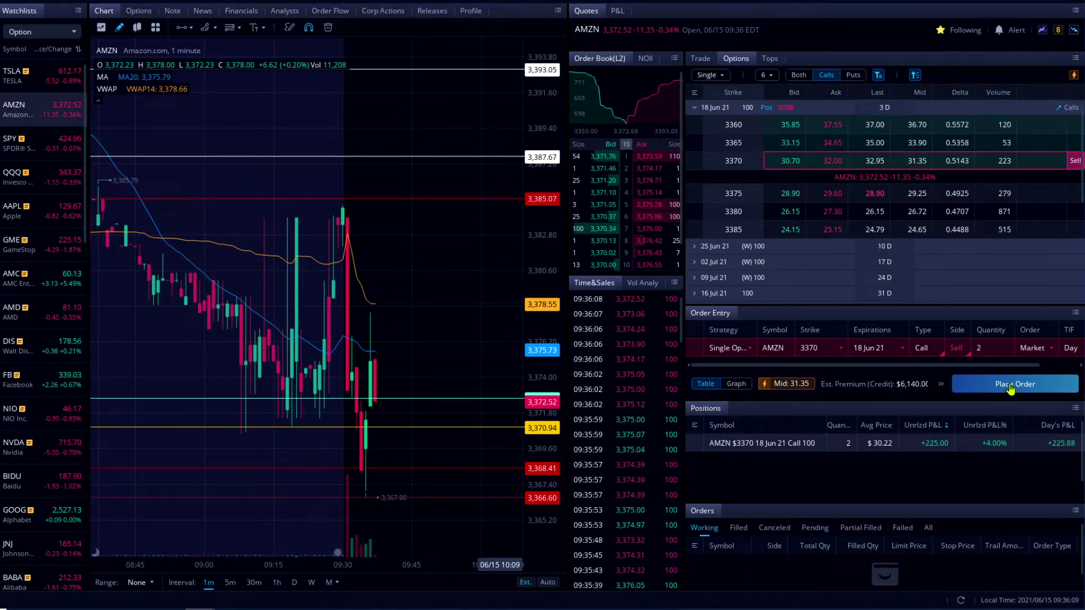
left_click(1009, 352)
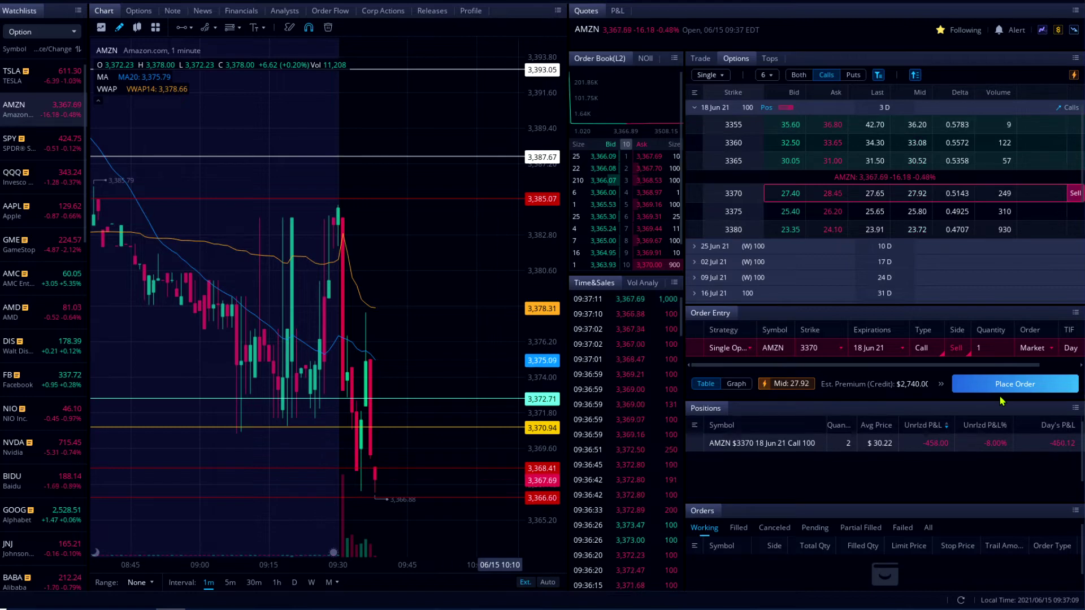
Check TSLA, then place a one-contract $27.75 limit buy for the AMZN 3370 call
left_click(44, 78)
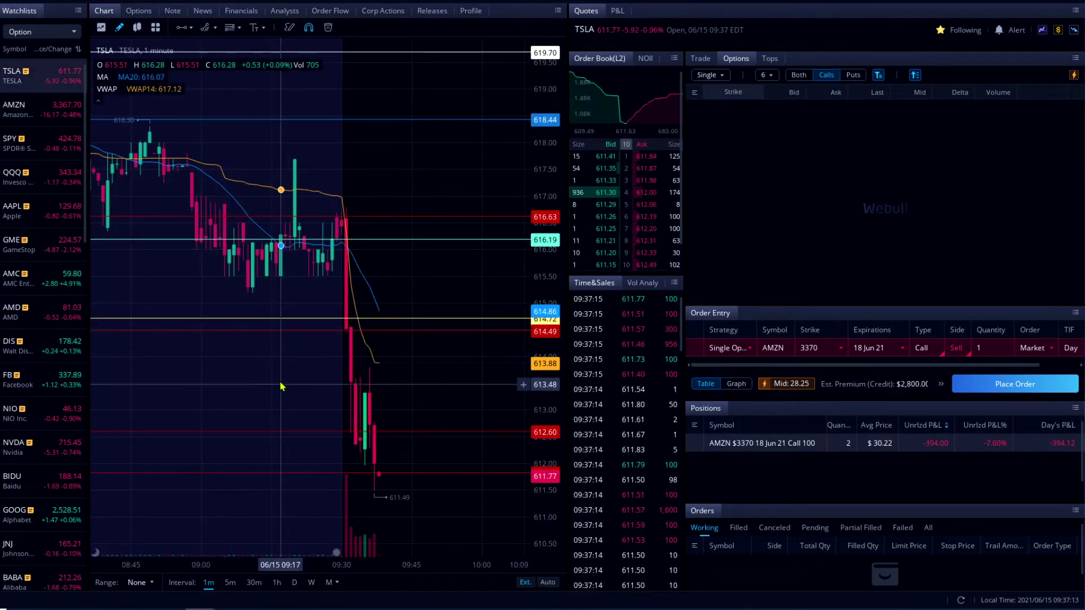
left_click_drag(282, 387, 218, 363)
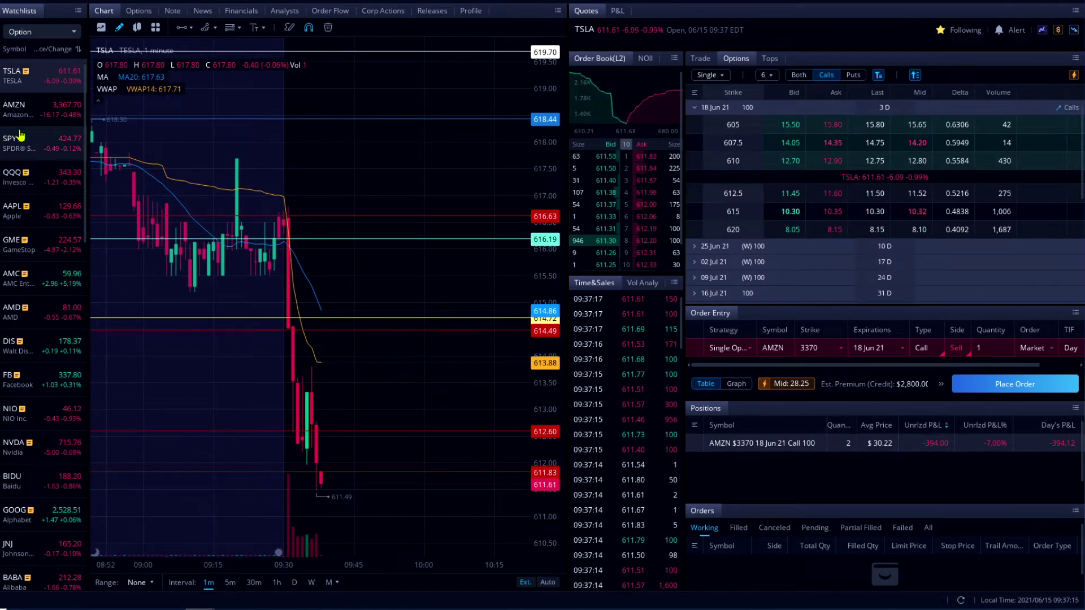
left_click(17, 109)
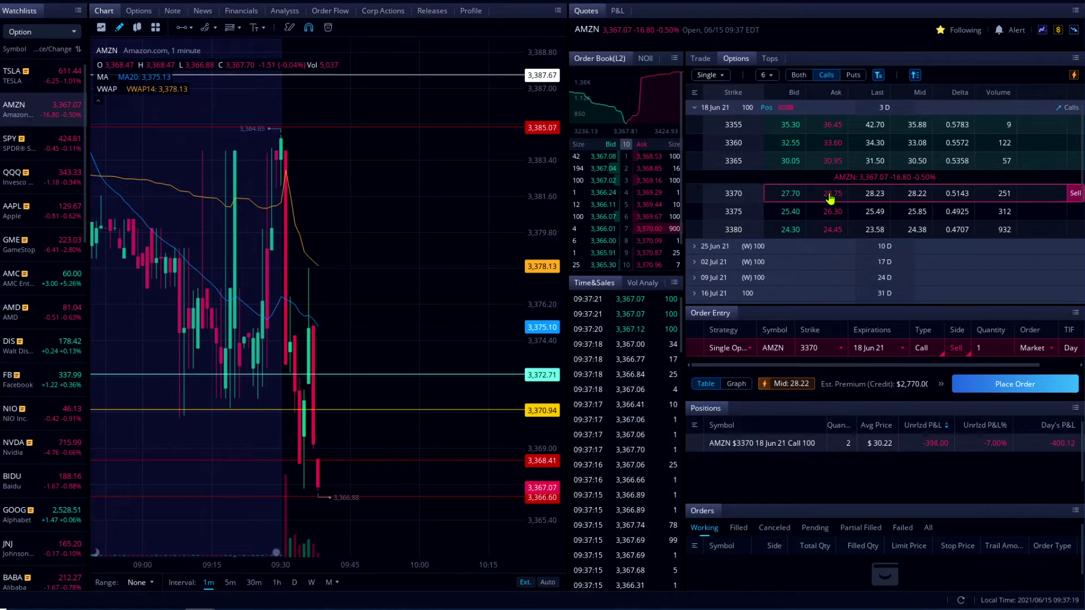
left_click(830, 194)
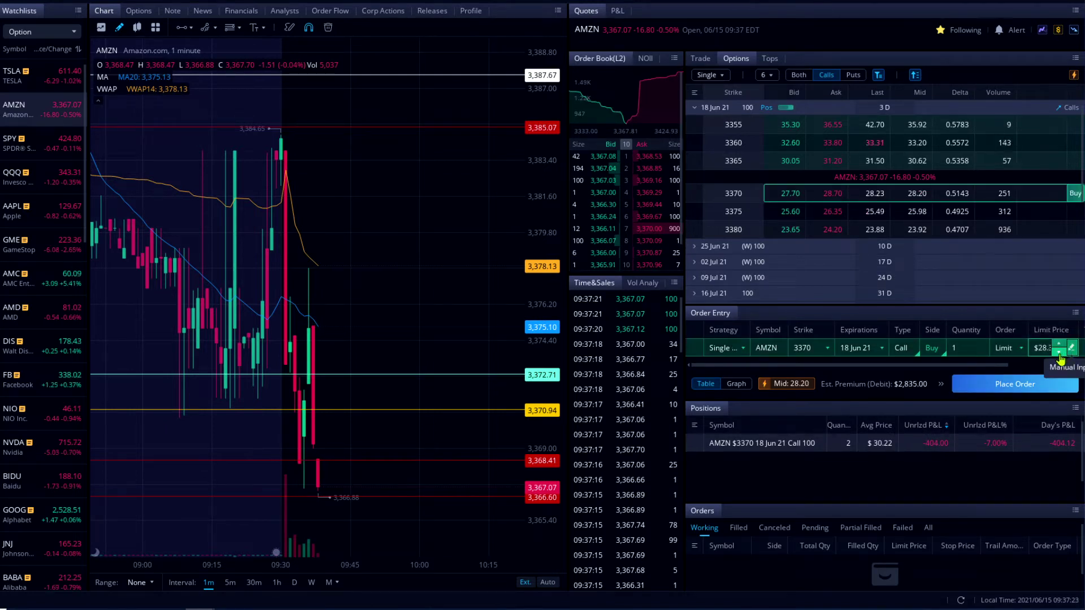
left_click(1059, 353)
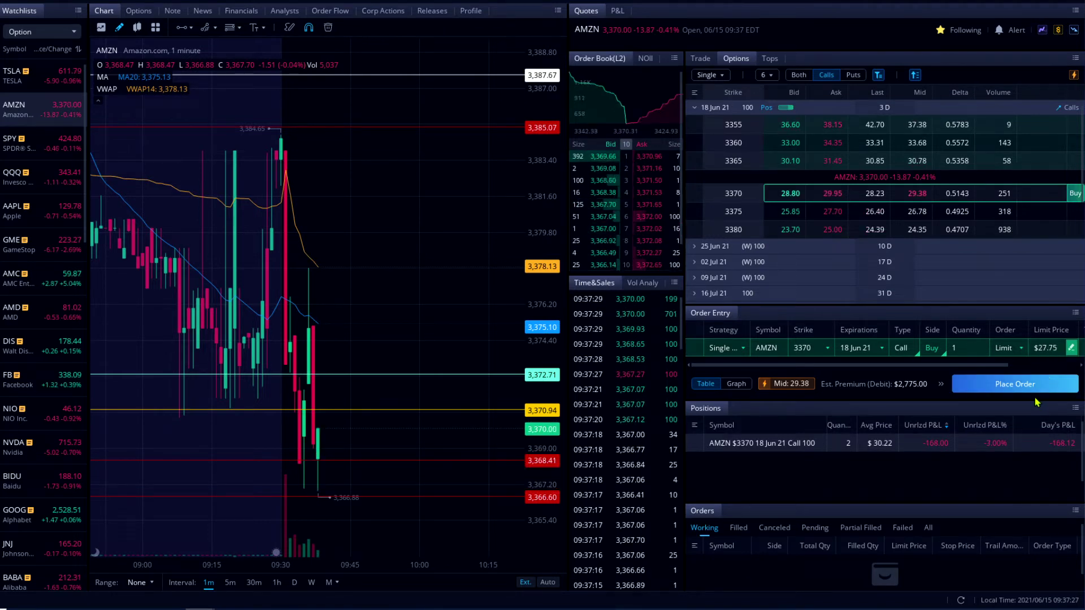
left_click(1015, 384)
left_click(1033, 443)
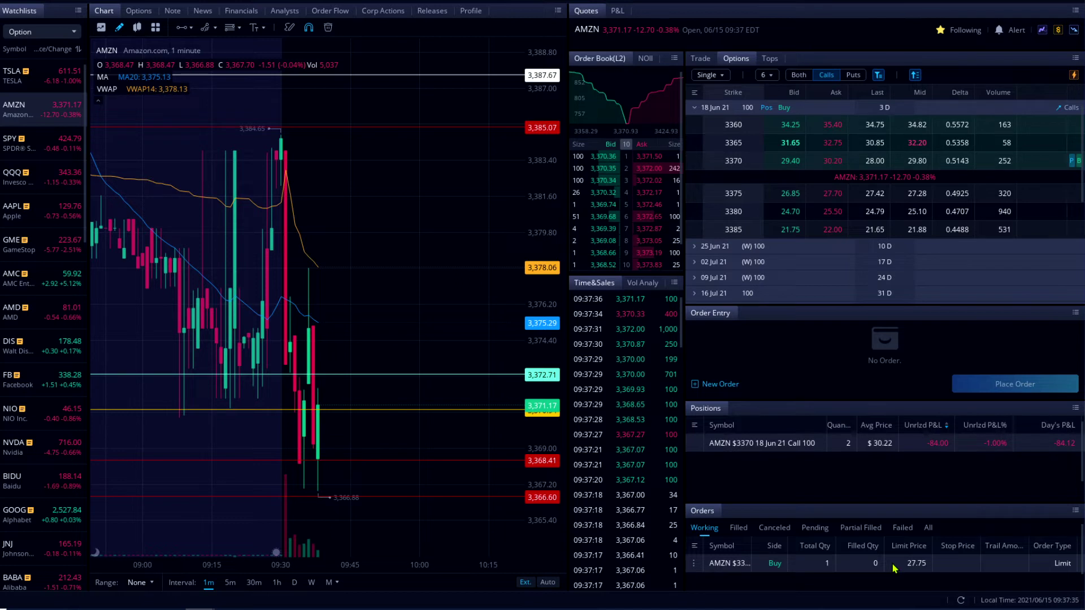
Cancel the working $27.75 AMZN call order and draft a new 3370 call buy at the ask
right_click(894, 568)
left_click(862, 447)
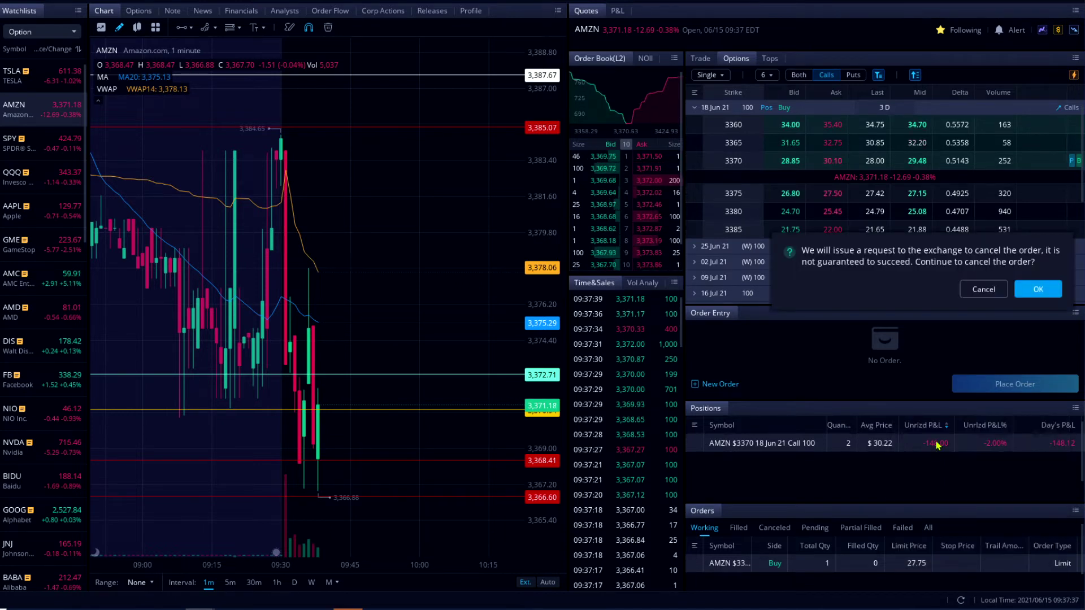
left_click(1037, 288)
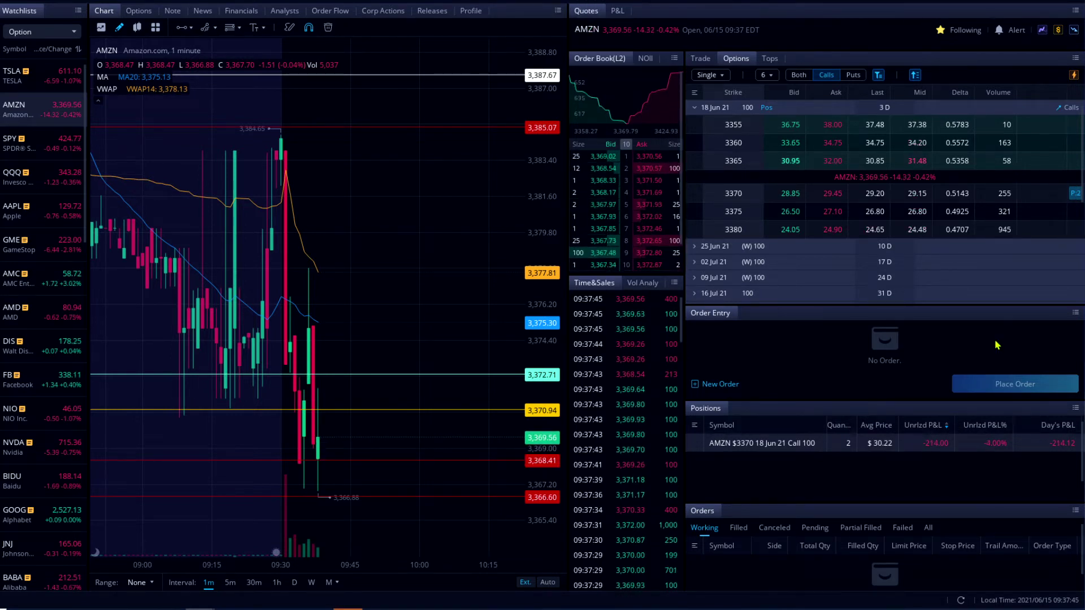
left_click(830, 199)
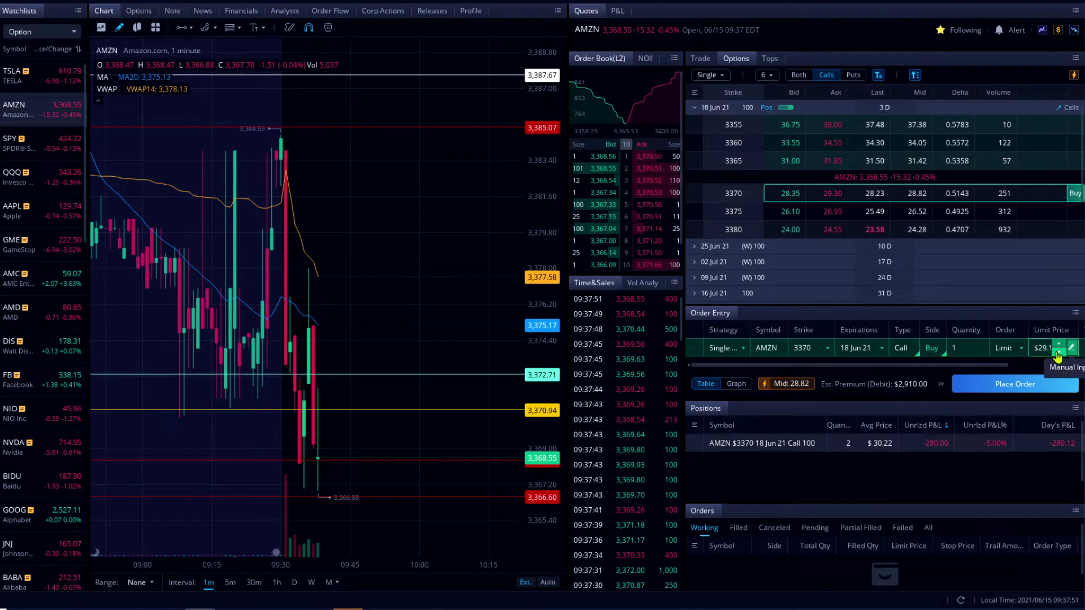
Lower the one-contract AMZN 3370 call buy limit to $28.30 and submit it
left_click(1057, 353)
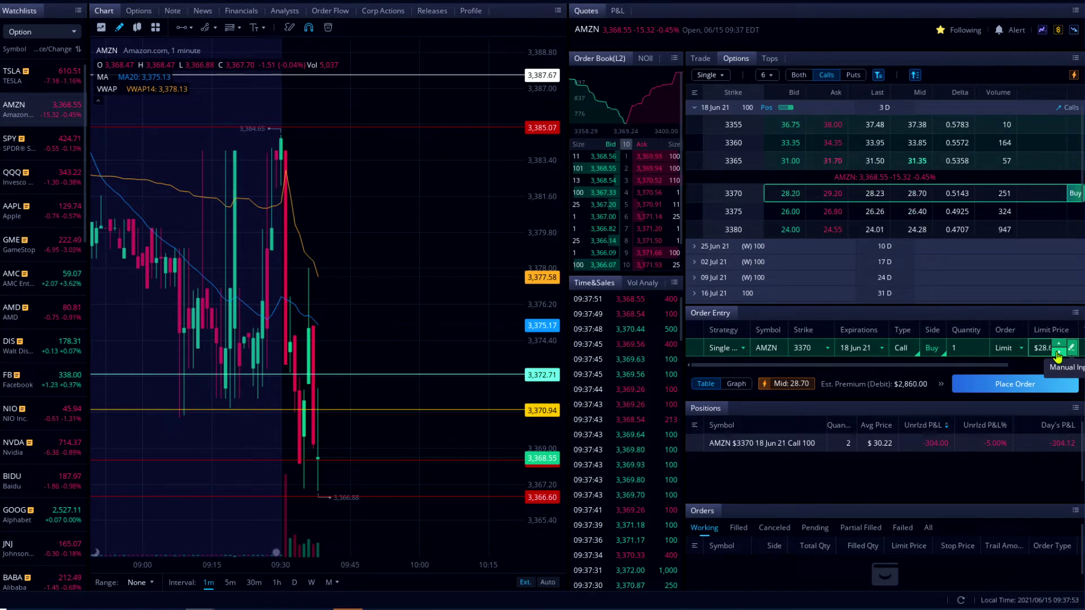
left_click(1058, 354)
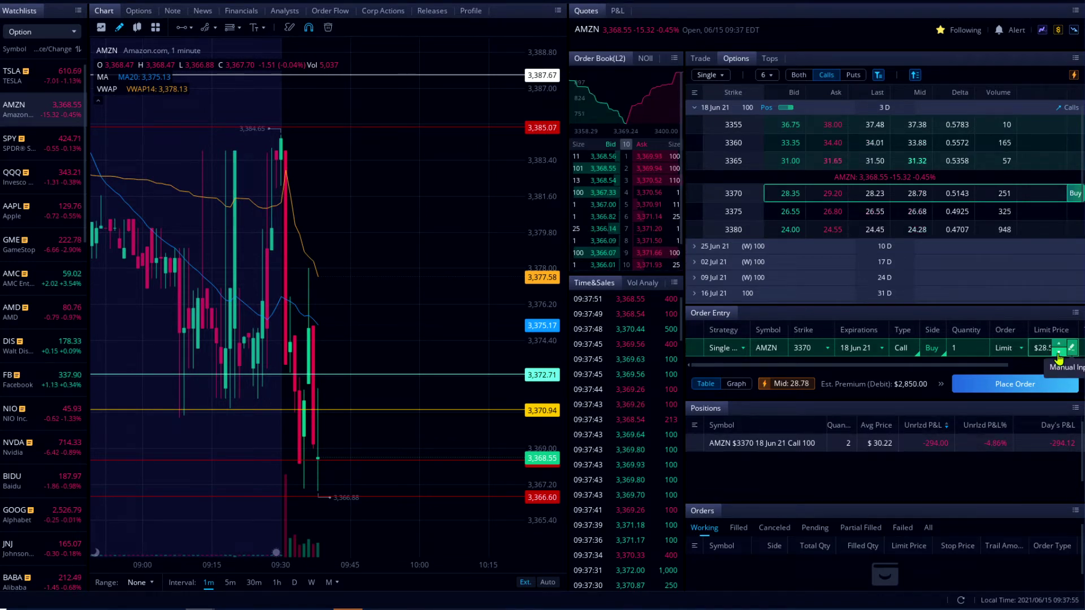
left_click(1058, 353)
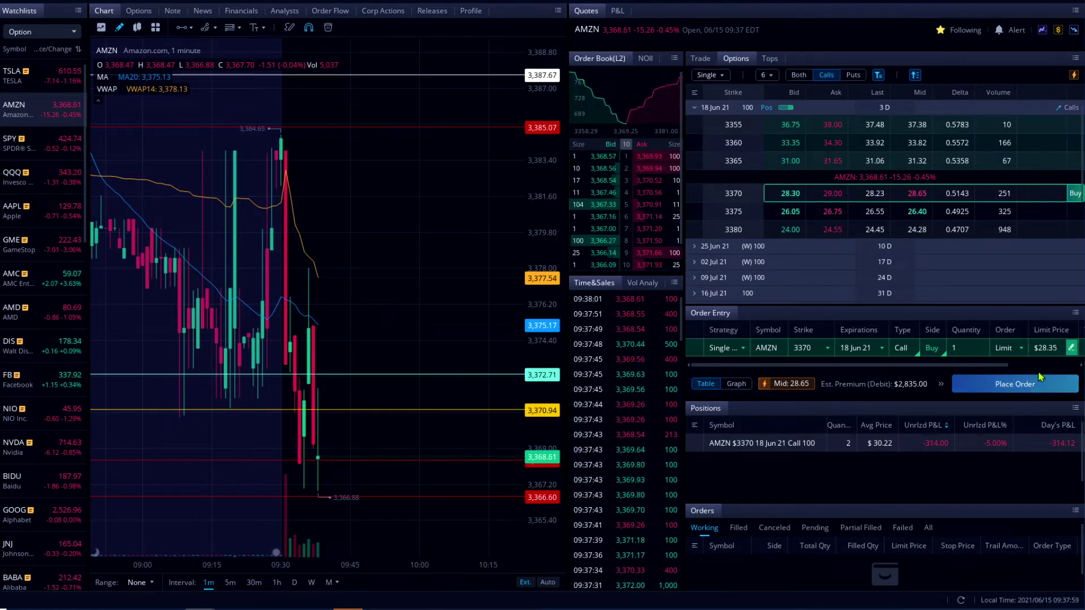
left_click(1058, 353)
left_click(1021, 387)
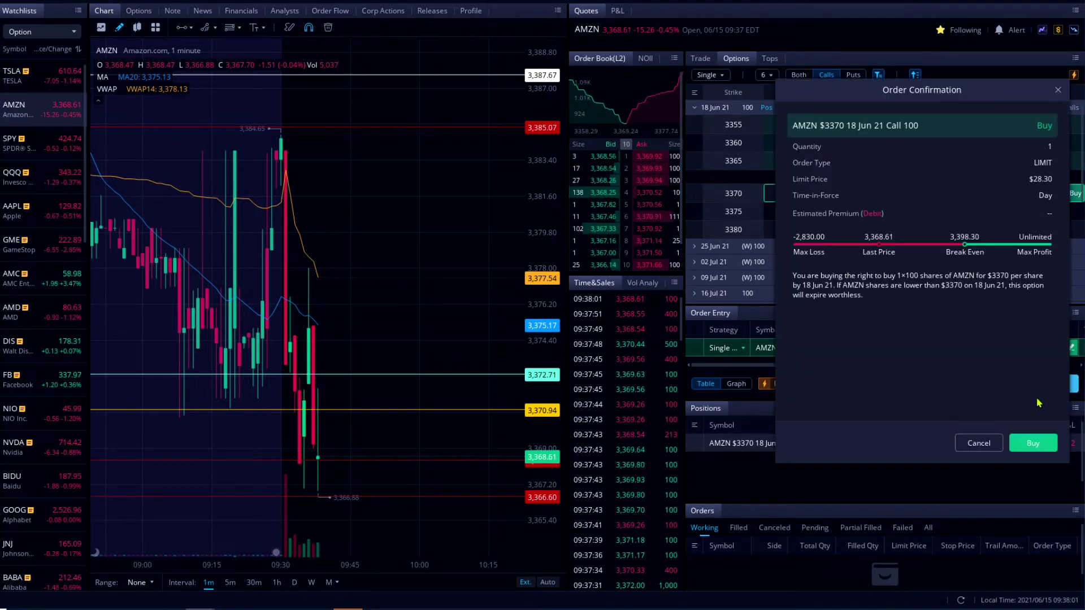
left_click(1035, 444)
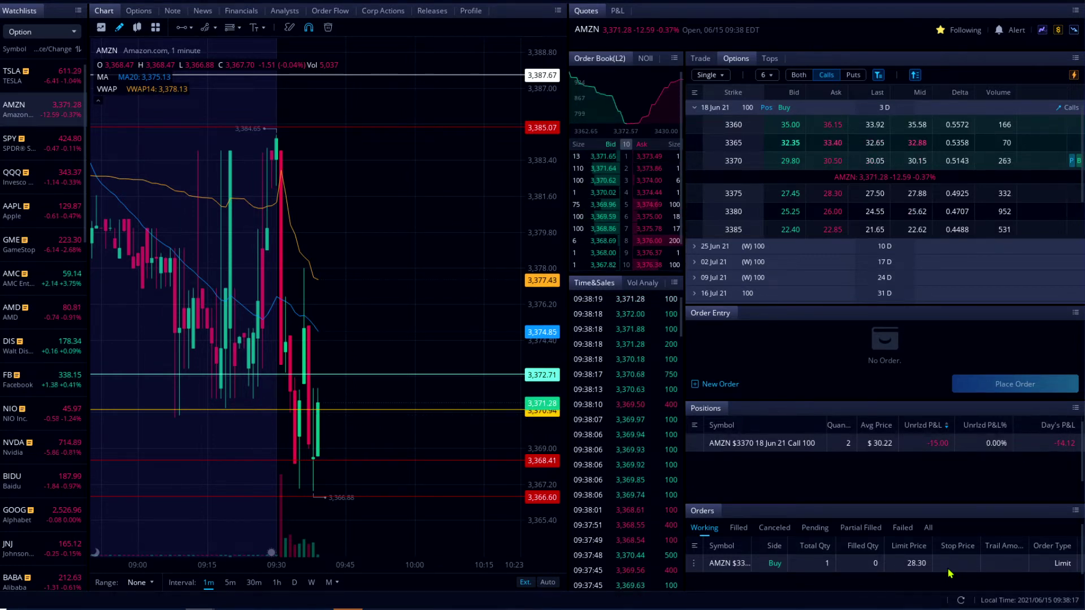
right_click(925, 445)
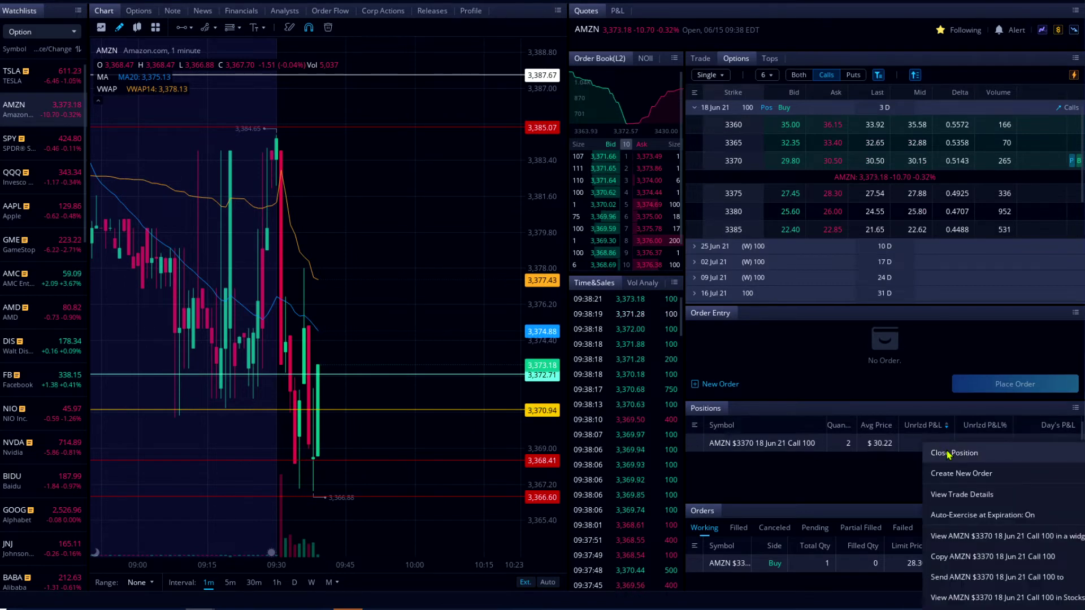
Prefill a market sell order closing the AMZN 3370 call position
left_click(939, 452)
left_click(1017, 349)
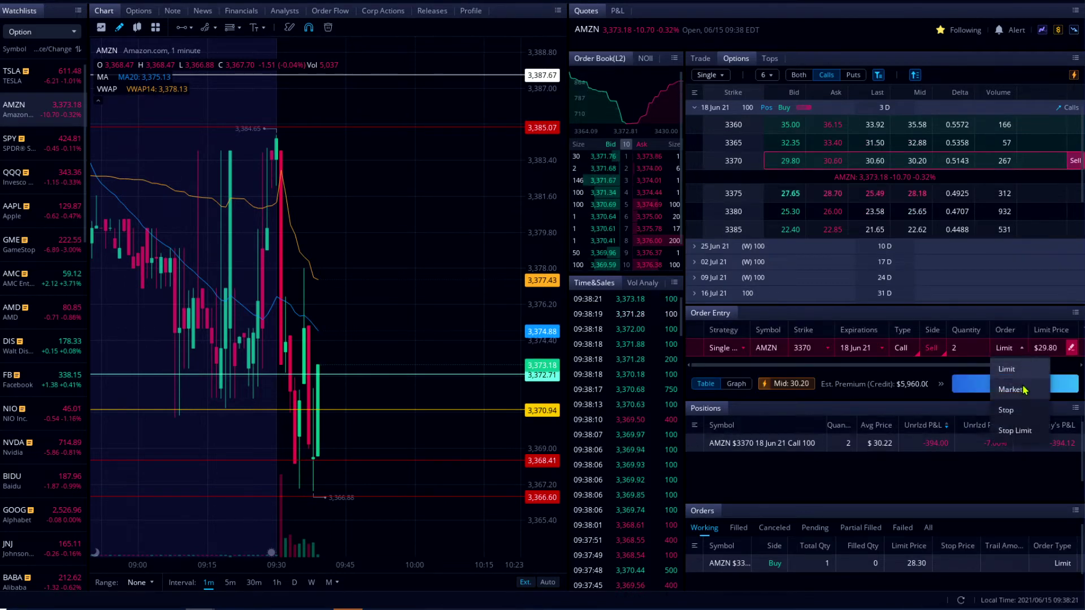
left_click(1022, 390)
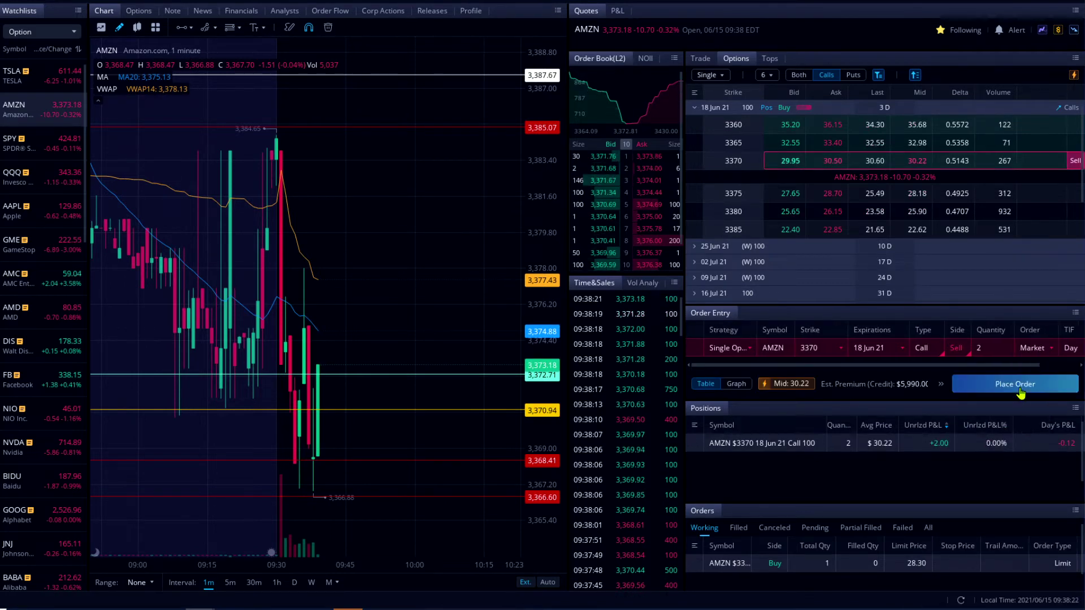
Cancel the working AMZN buy order
right_click(976, 564)
left_click(1003, 445)
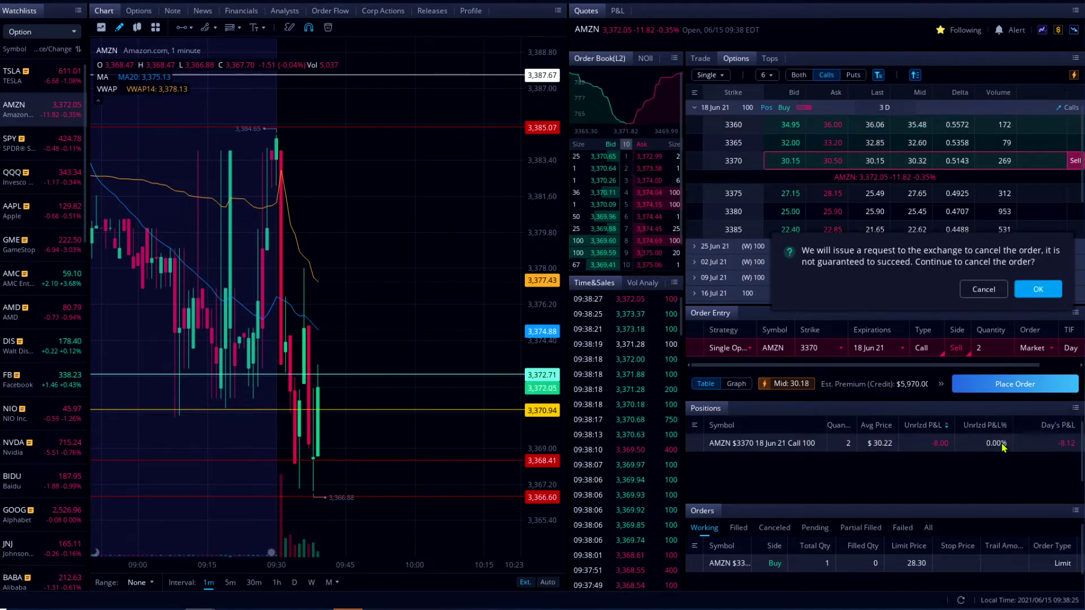
left_click(1034, 290)
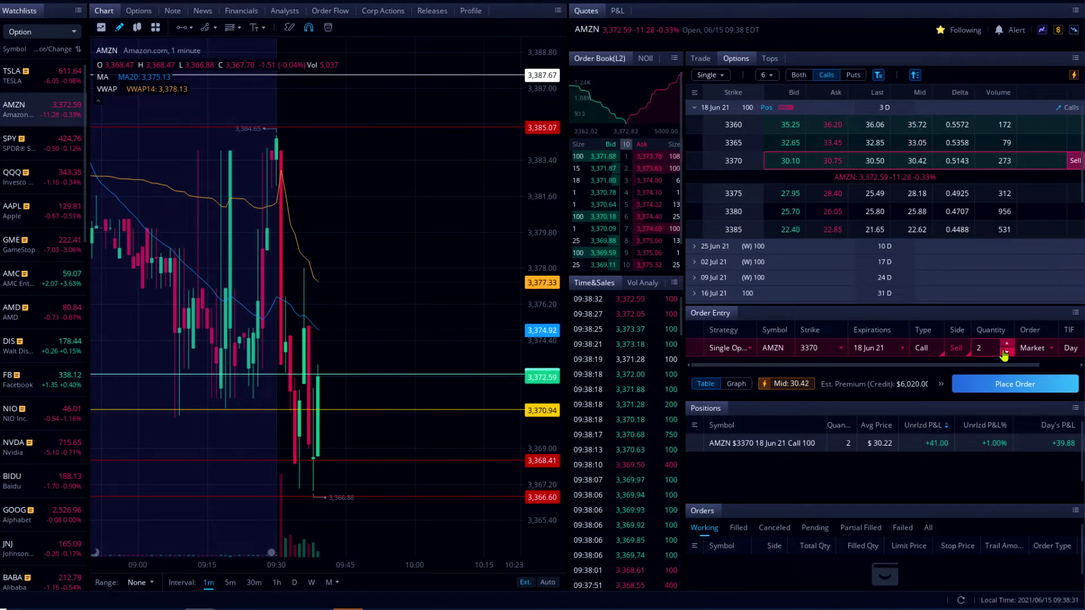
Reduce the market sell to 1 contract and bring up its confirmation
left_click(1007, 358)
left_click(1021, 383)
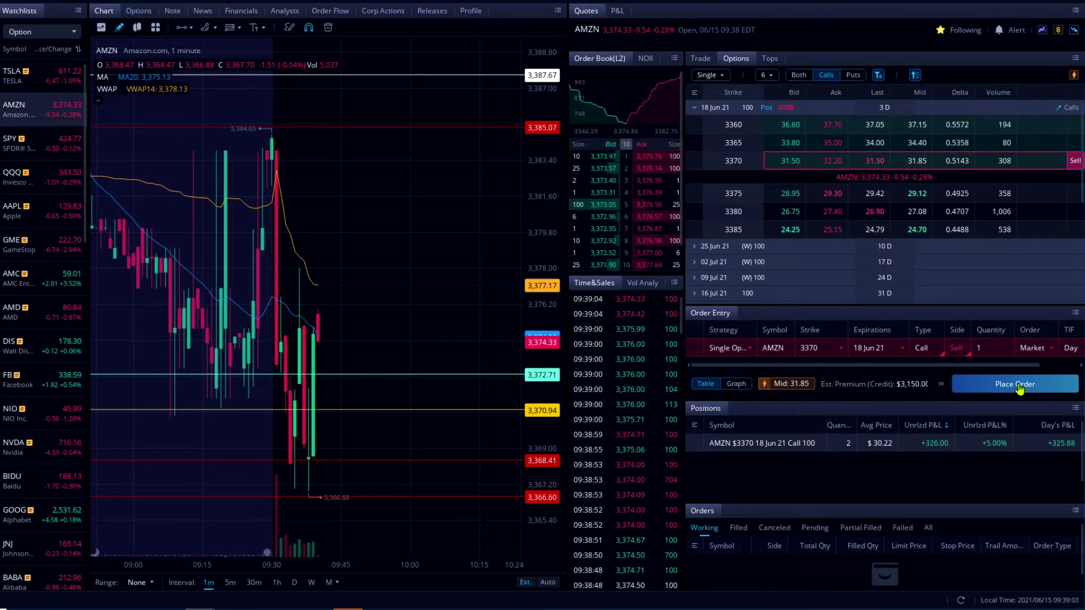
left_click(1018, 388)
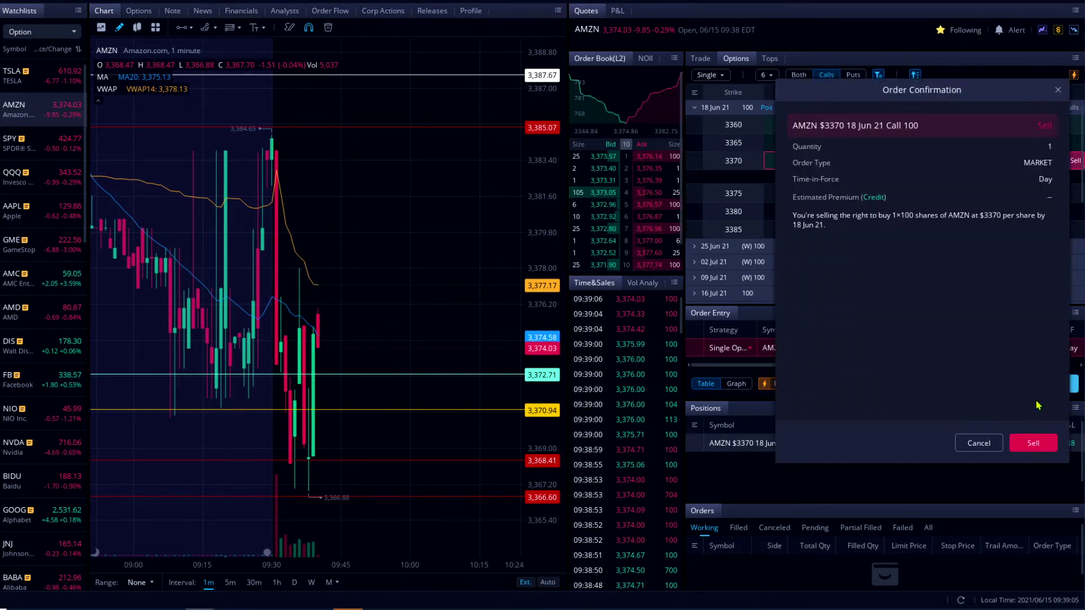
Confirm the one-contract sale, then sell the remaining AMZN 3370 call at market
left_click(1039, 444)
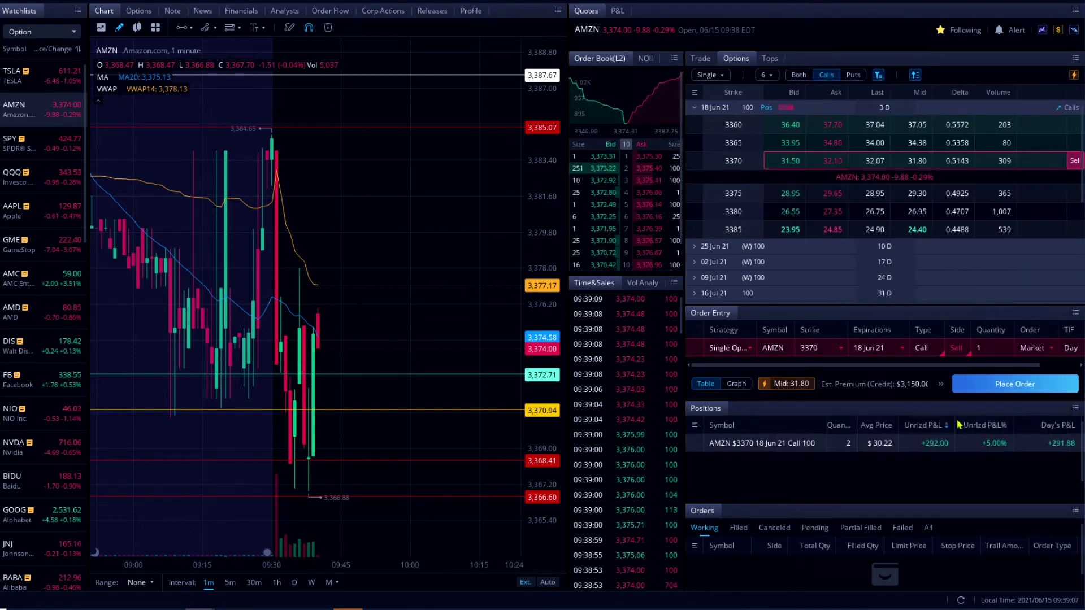
right_click(908, 445)
left_click(935, 452)
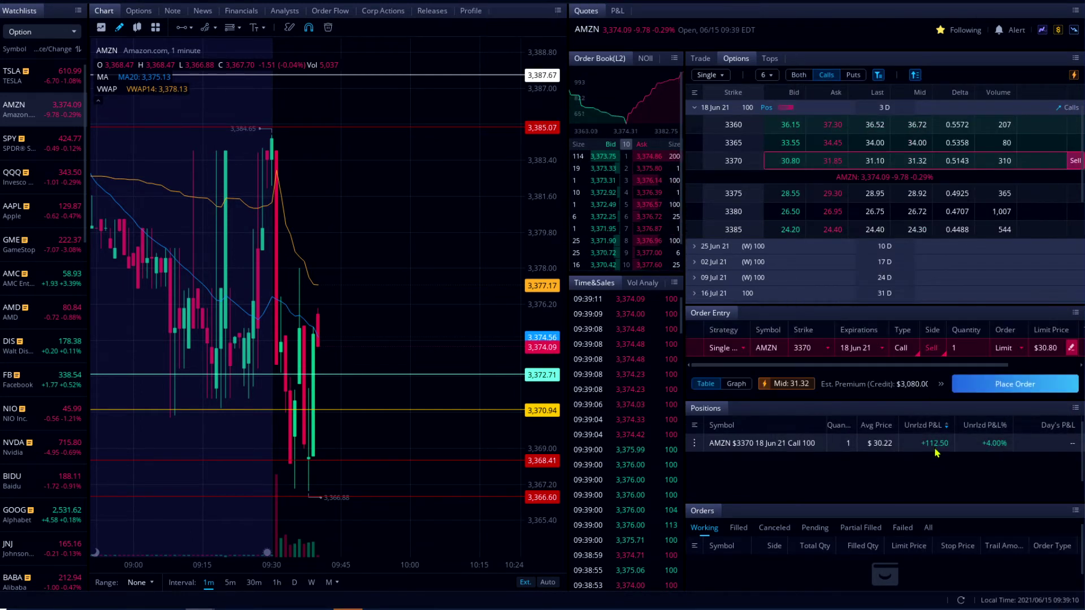
left_click(1017, 349)
left_click(1014, 388)
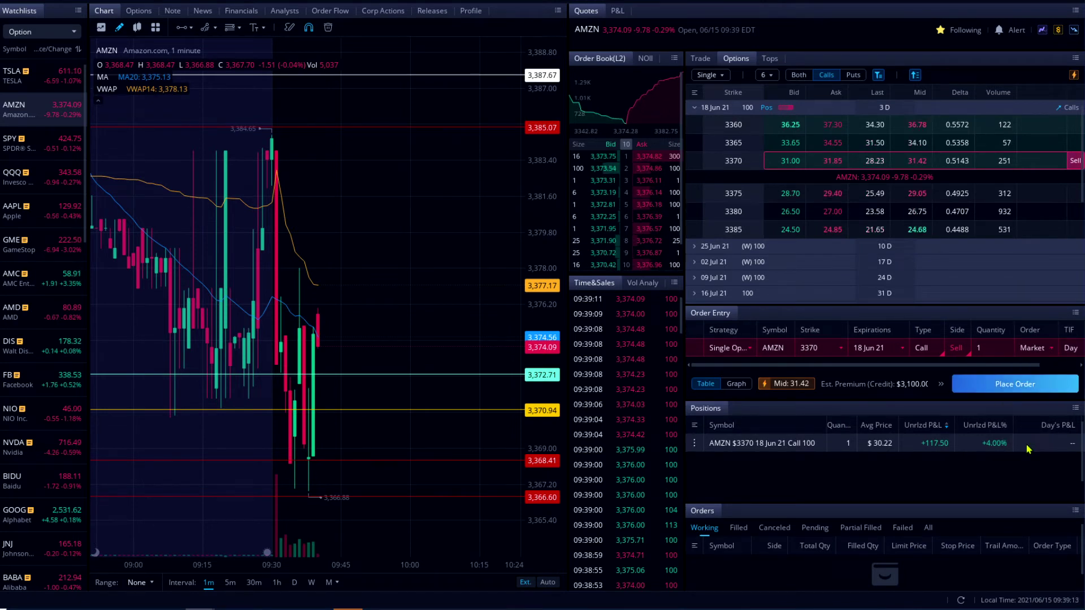
left_click(1022, 387)
left_click(1046, 449)
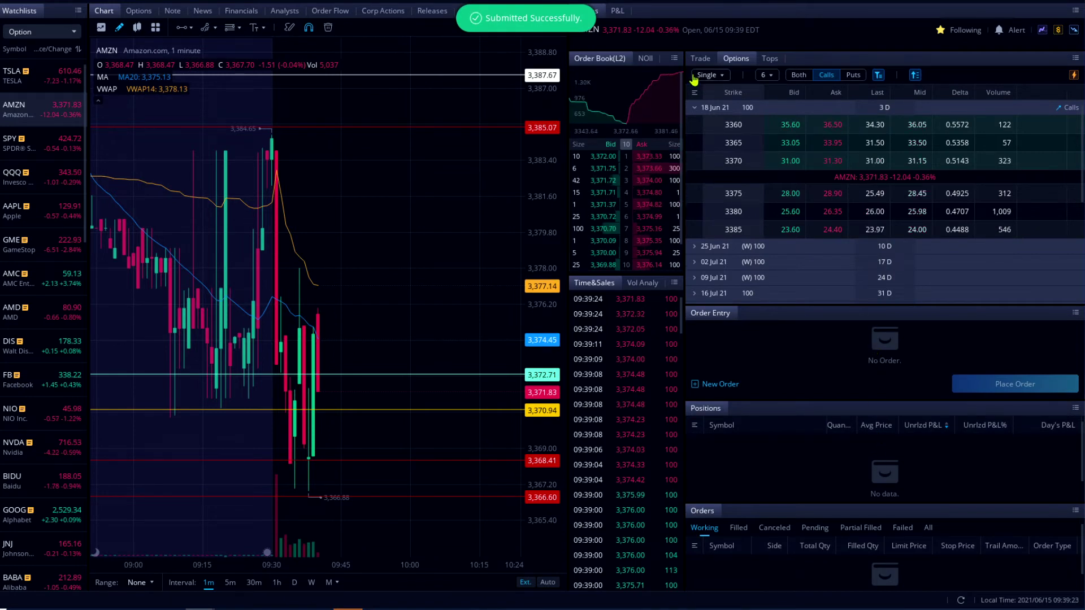
left_click(617, 12)
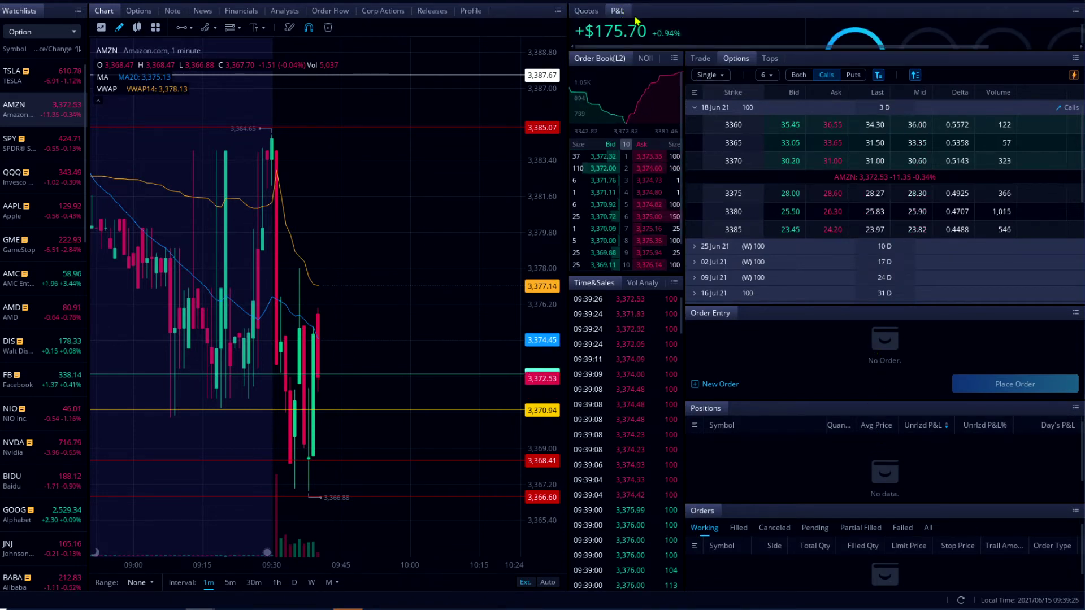
mouse_move(760, 47)
left_mouse_down()
mouse_move(758, 70)
mouse_move(756, 49)
left_mouse_up()
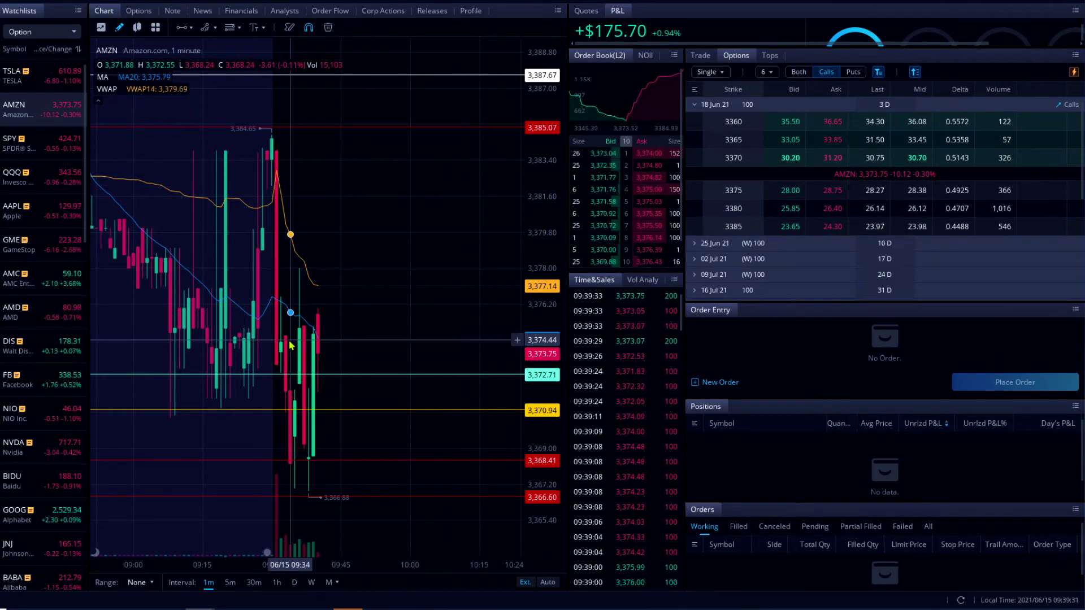
scroll(363, 293, "up", 2)
scroll(363, 292, "down", 1)
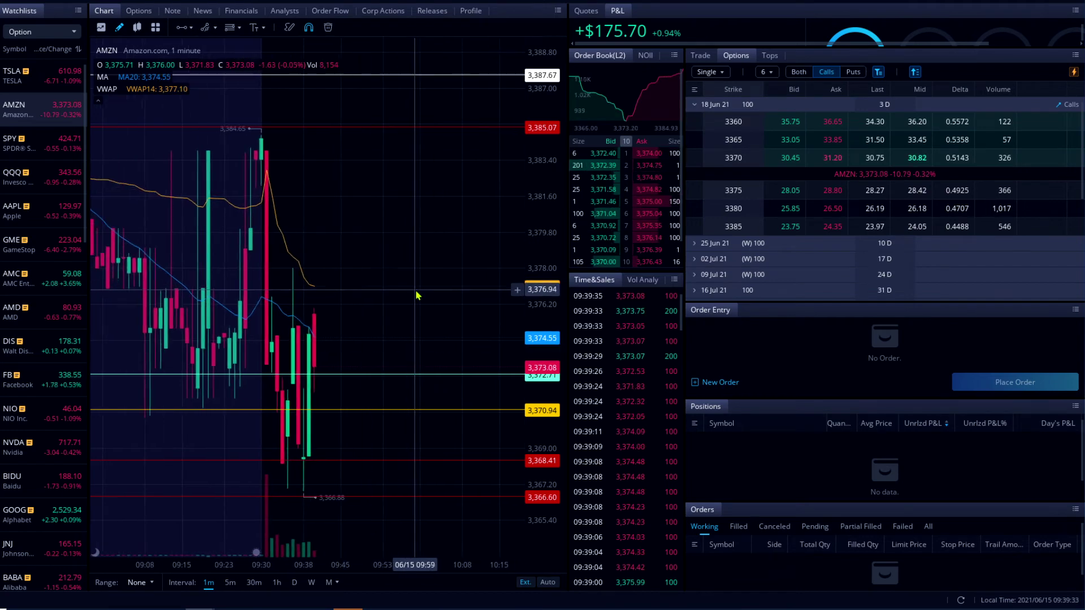
left_click_drag(417, 292, 484, 286)
left_click(35, 81)
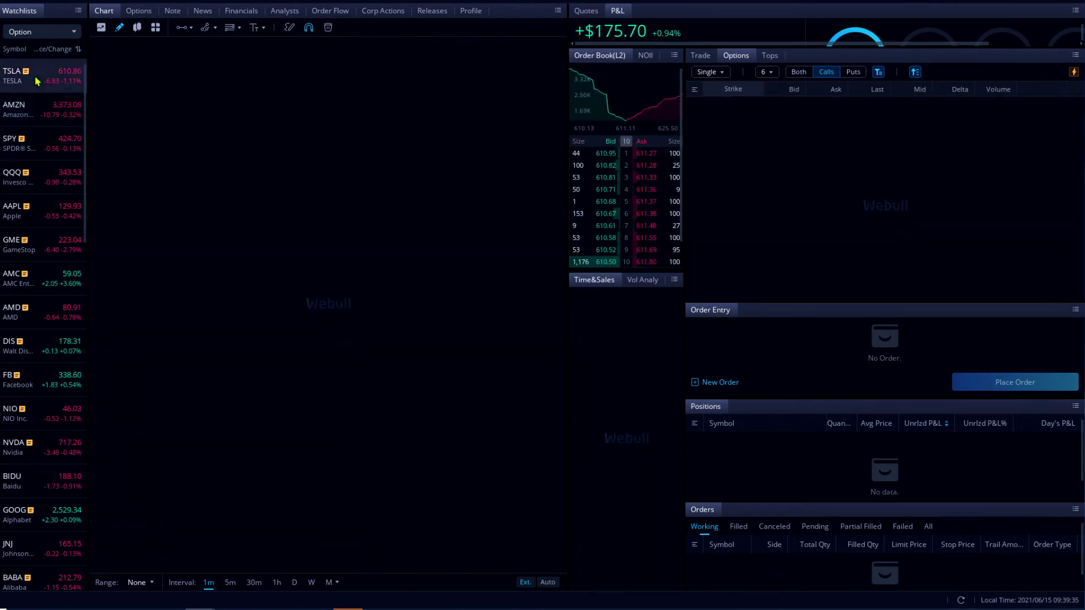
left_click(36, 109)
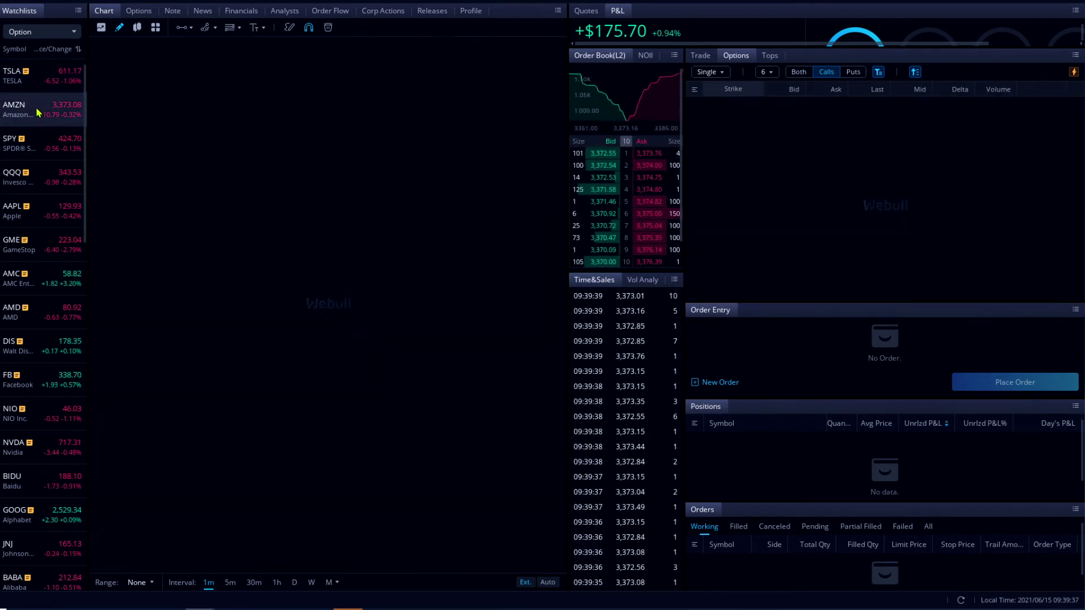
scroll(431, 334, "up", 2)
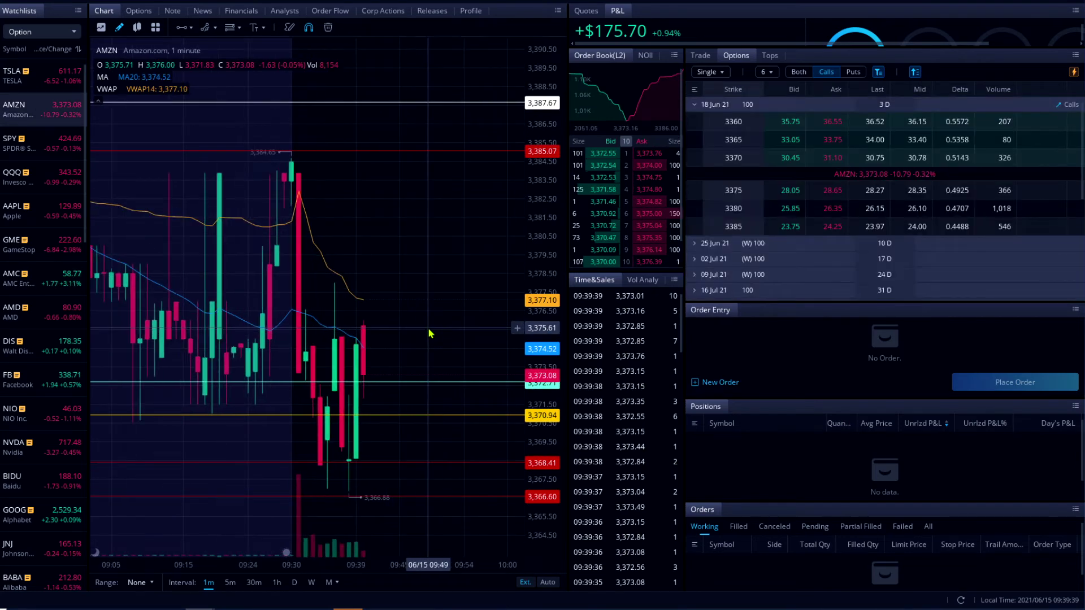
left_click(586, 11)
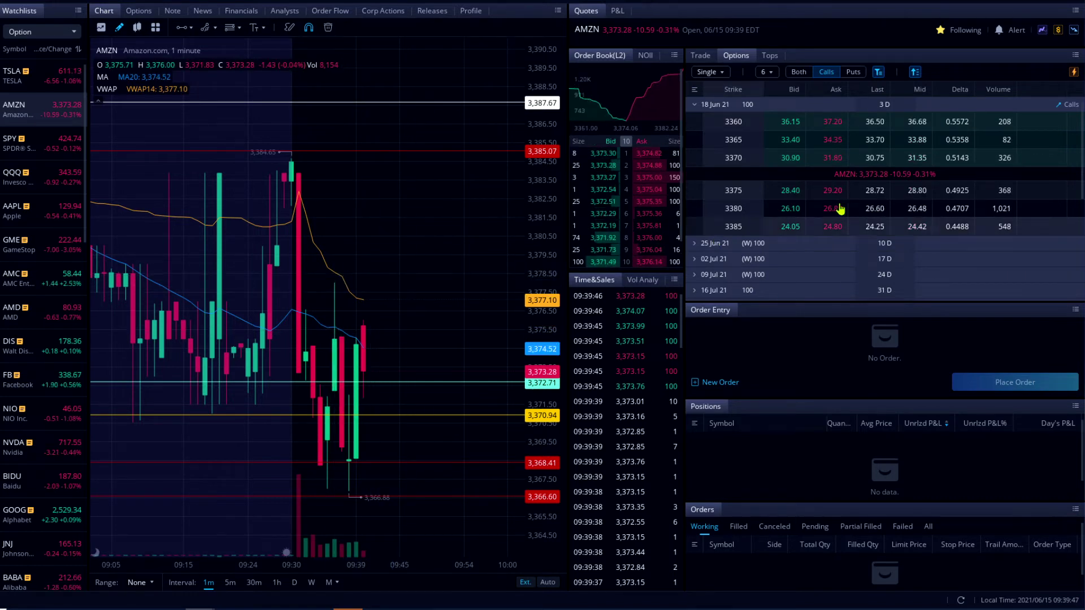
left_click(829, 160)
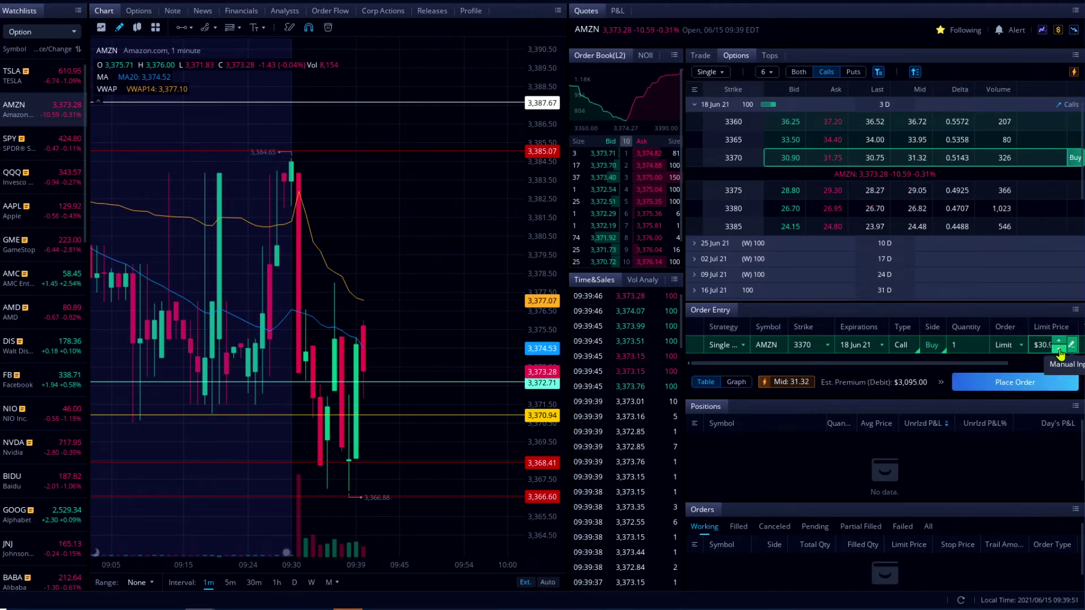
Draft the AMZN 3370 call buy at 2 contracts with a $30.65 limit price
left_click(1059, 351)
left_click(1058, 351)
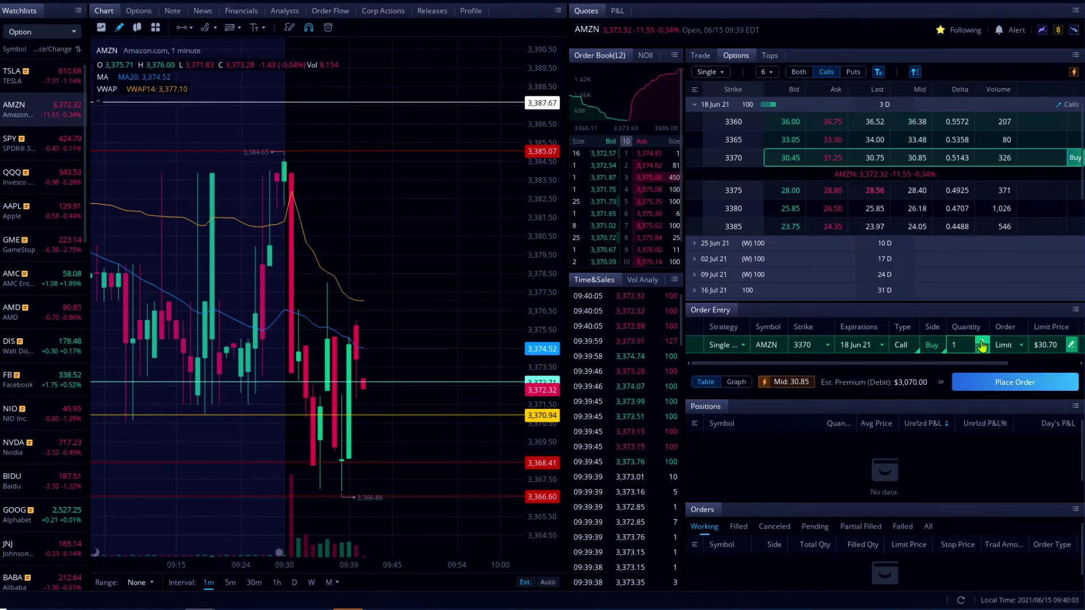
left_click(982, 342)
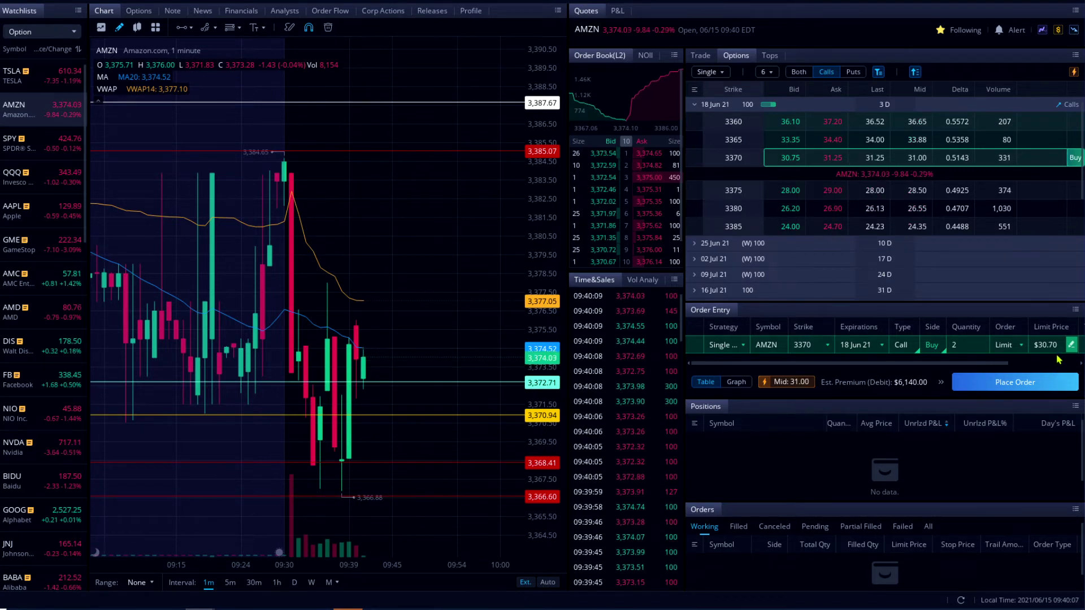
left_click(1057, 358)
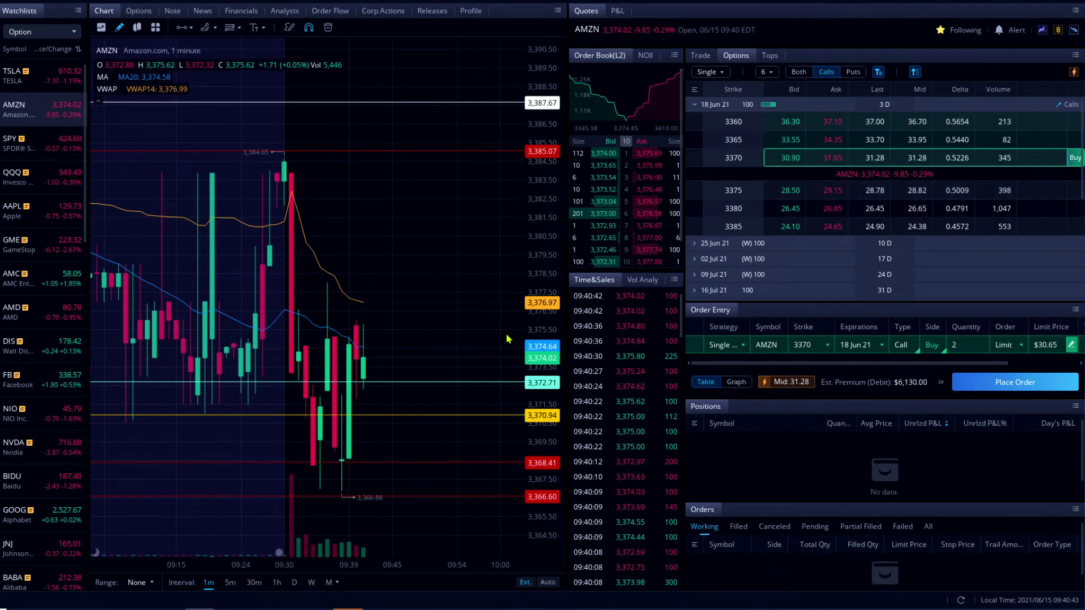
left_click_drag(431, 296, 468, 303)
scroll(461, 297, "up", 3)
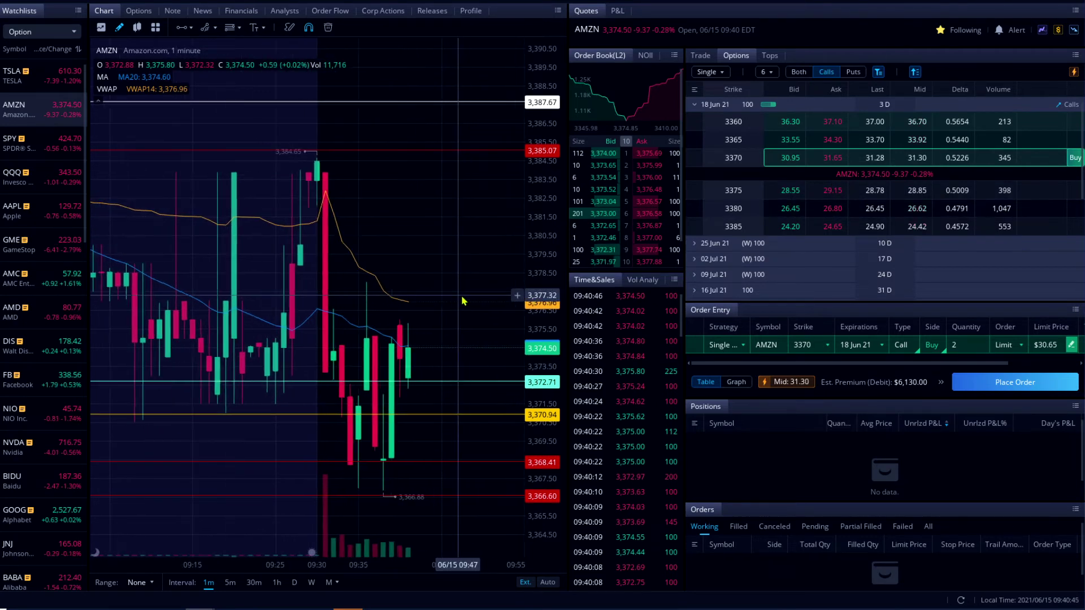
scroll(452, 310, "down", 1)
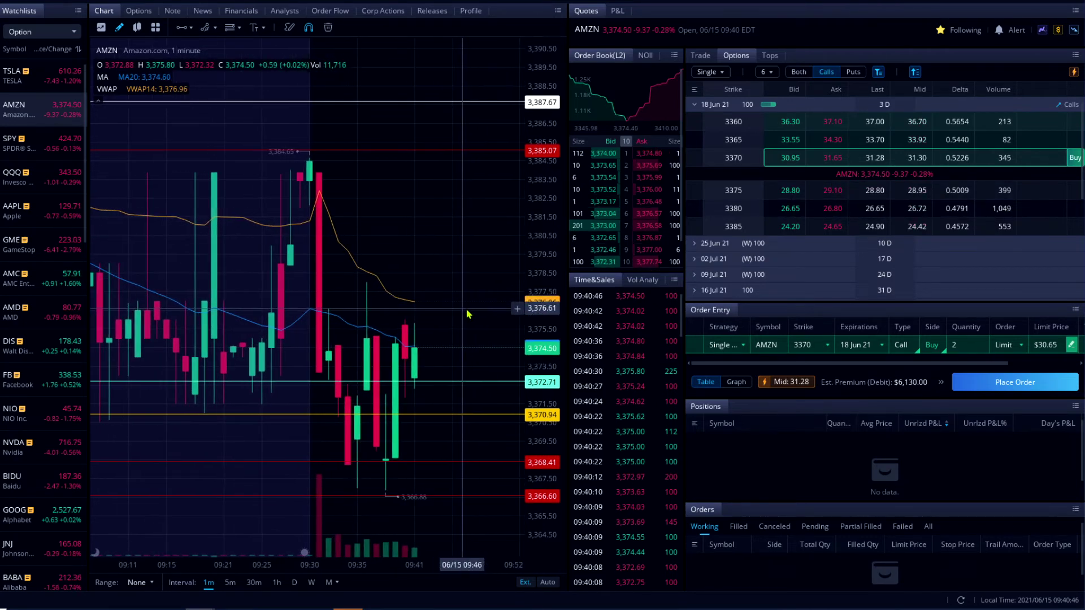
Check the SPY and TSLA quotes, then return to AMZN
left_click(35, 148)
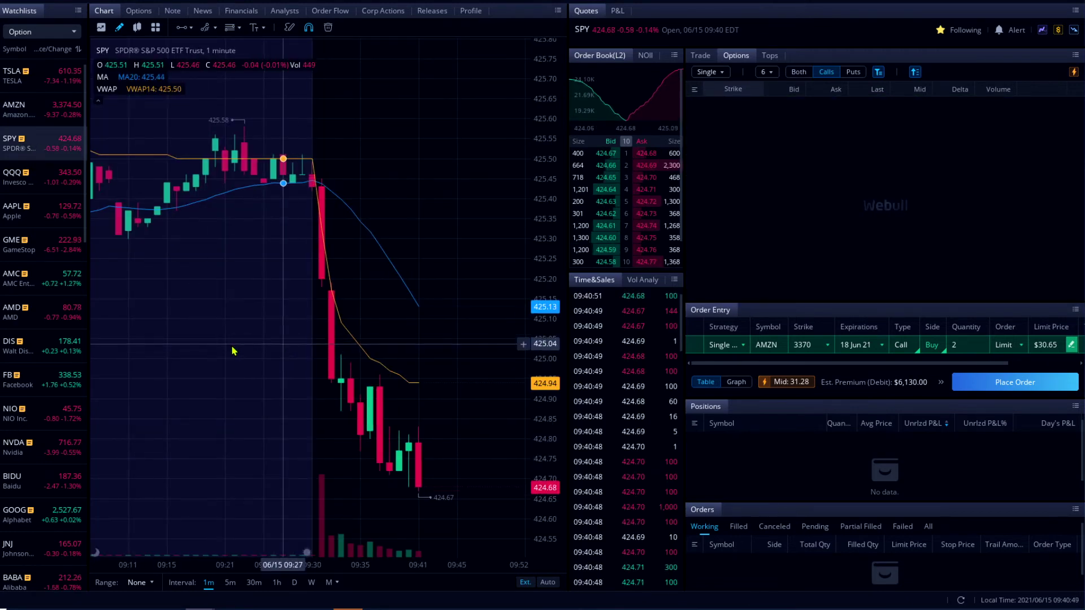
left_click(42, 78)
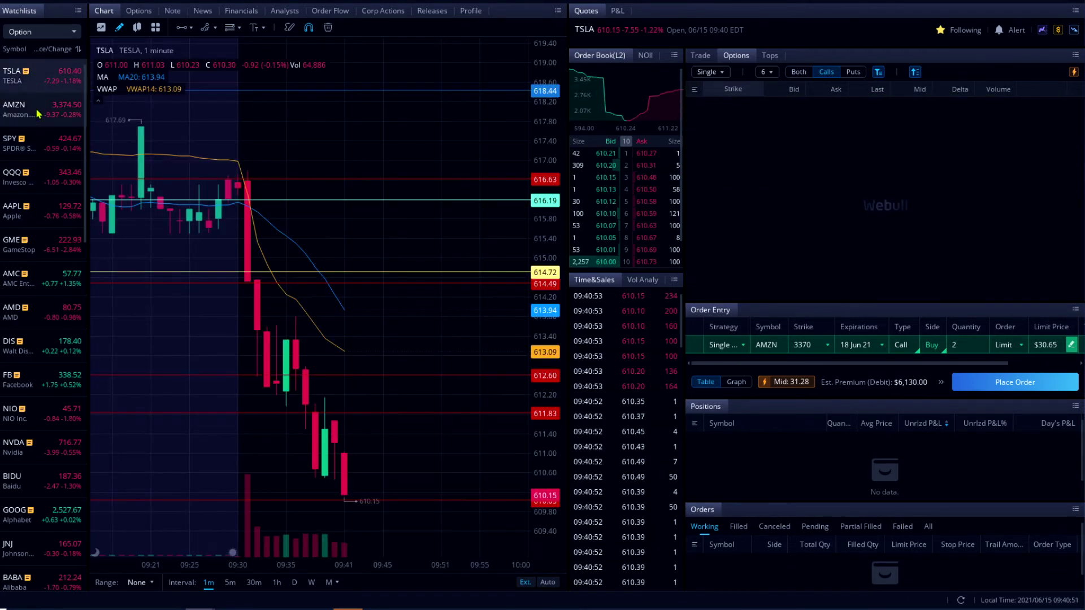
left_click(35, 109)
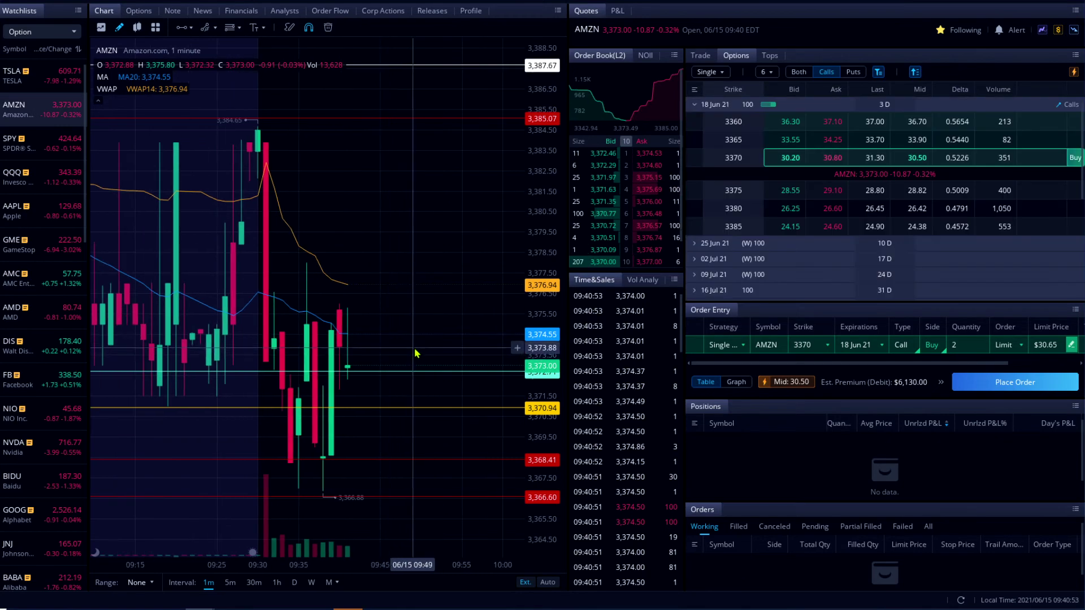
Pan the AMZN chart through earlier candles and back to the latest ones
left_click_drag(414, 353, 438, 112)
left_click_drag(418, 343, 426, 520)
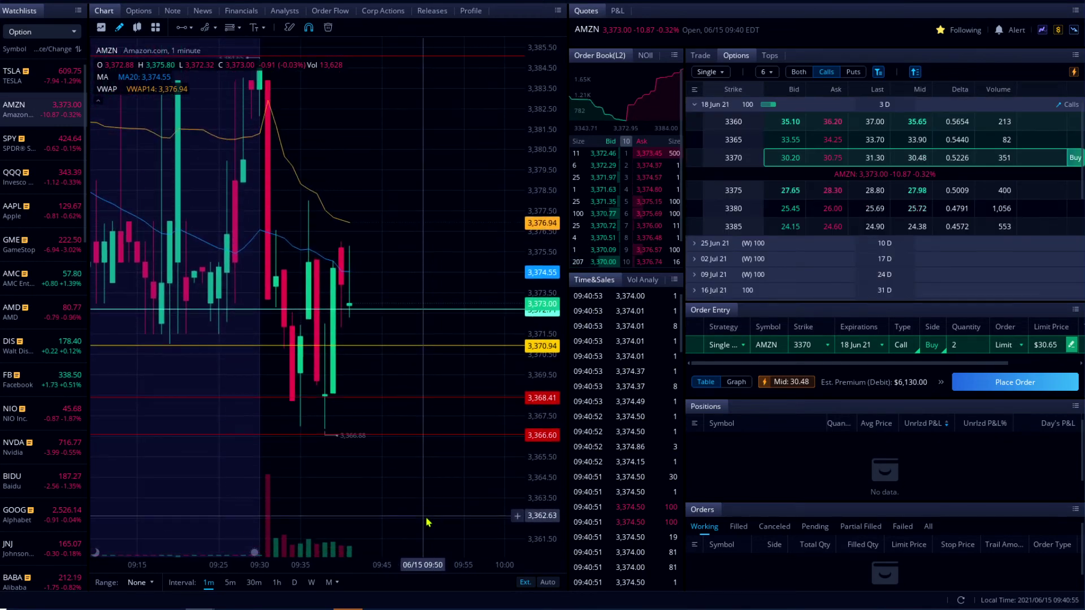
left_click_drag(405, 170, 494, 419)
left_click_drag(208, 339, 412, 338)
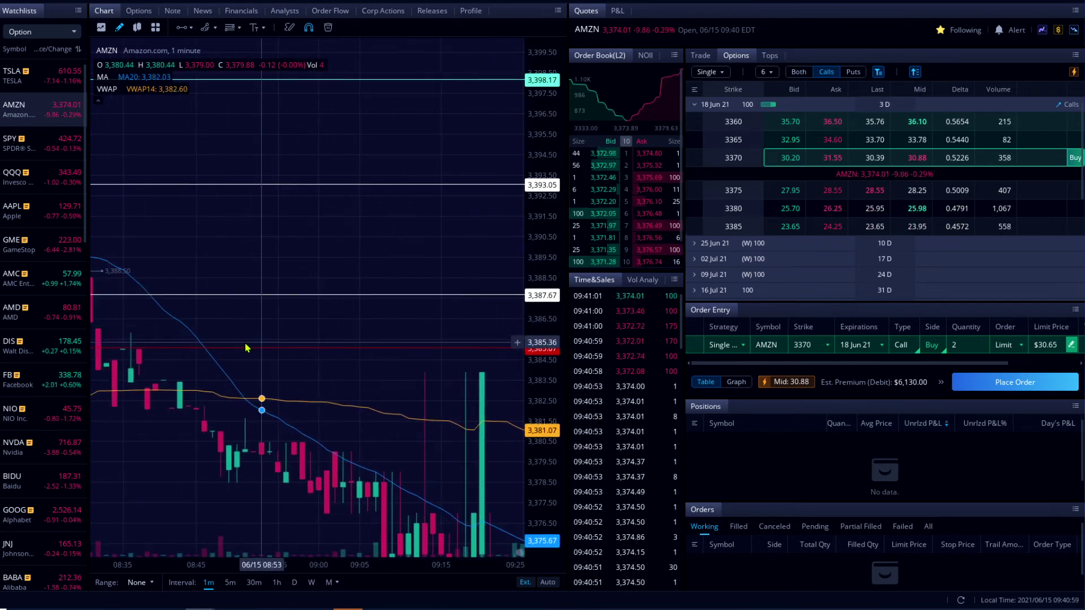
left_click_drag(254, 339, 396, 337)
left_click_drag(325, 337, 298, 313)
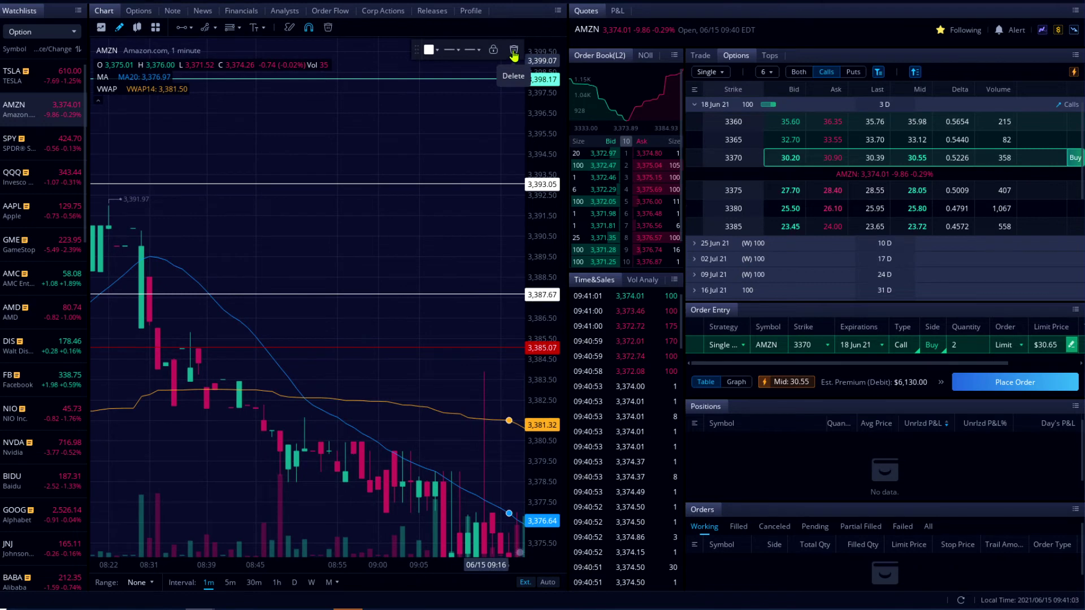
left_click_drag(442, 145, 216, 287)
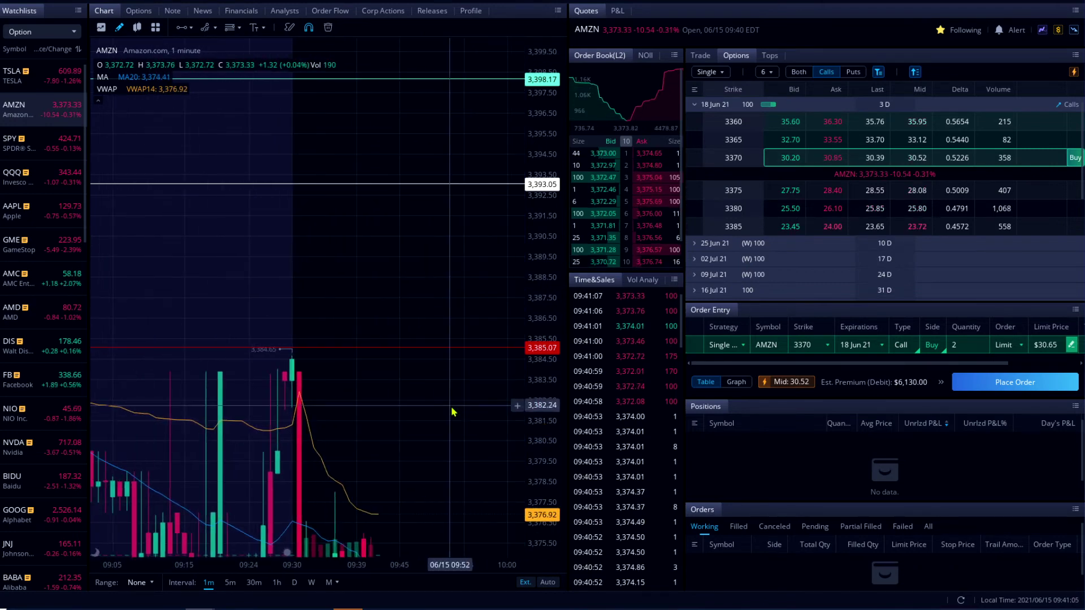
scroll(453, 412, "down", 2)
left_click_drag(444, 310, 380, 296)
scroll(371, 341, "up", 2)
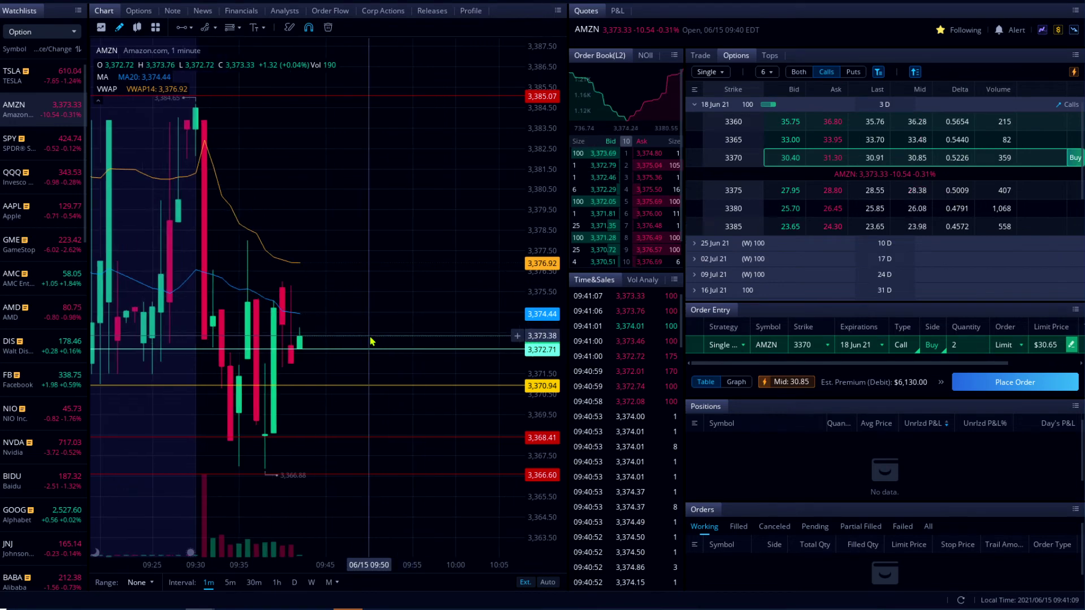
Check 5-minute candles, then load a 1-contract $31.25 limit buy from the 3370 call's ask
left_click(228, 584)
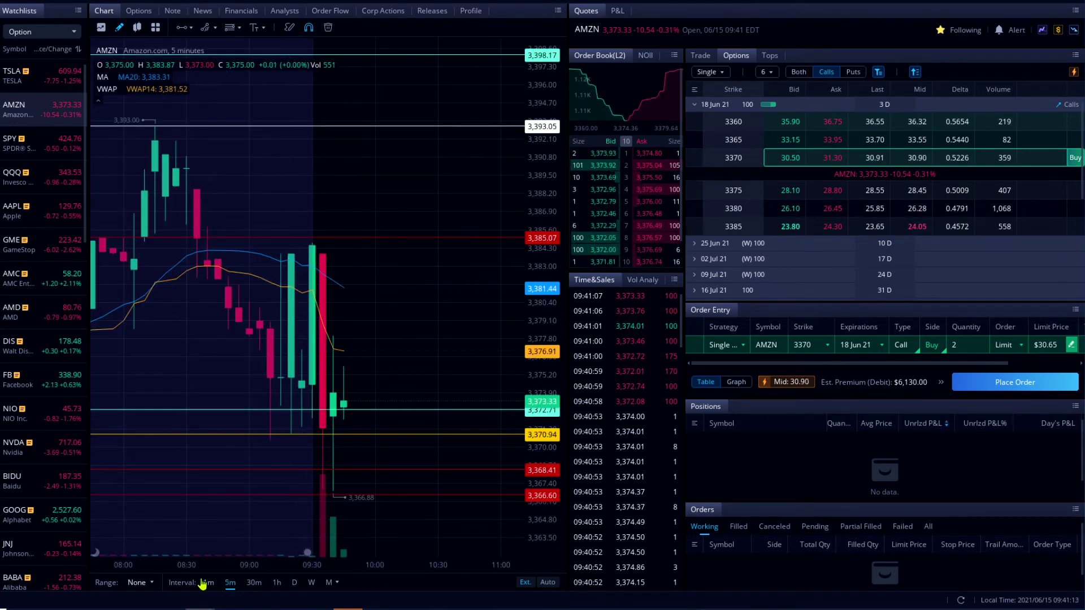
left_click(209, 582)
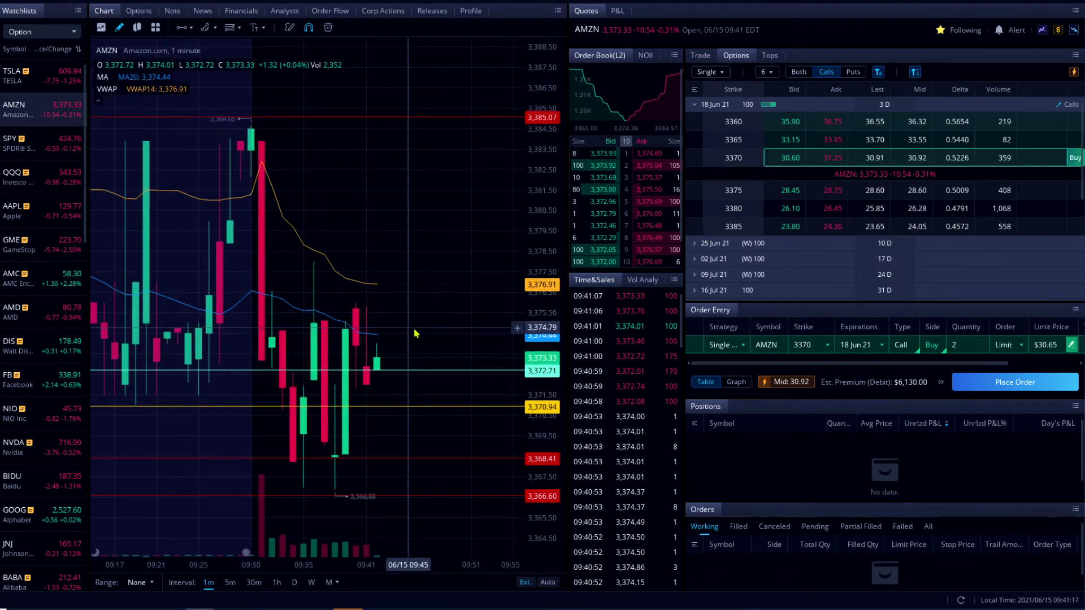
left_click(833, 158)
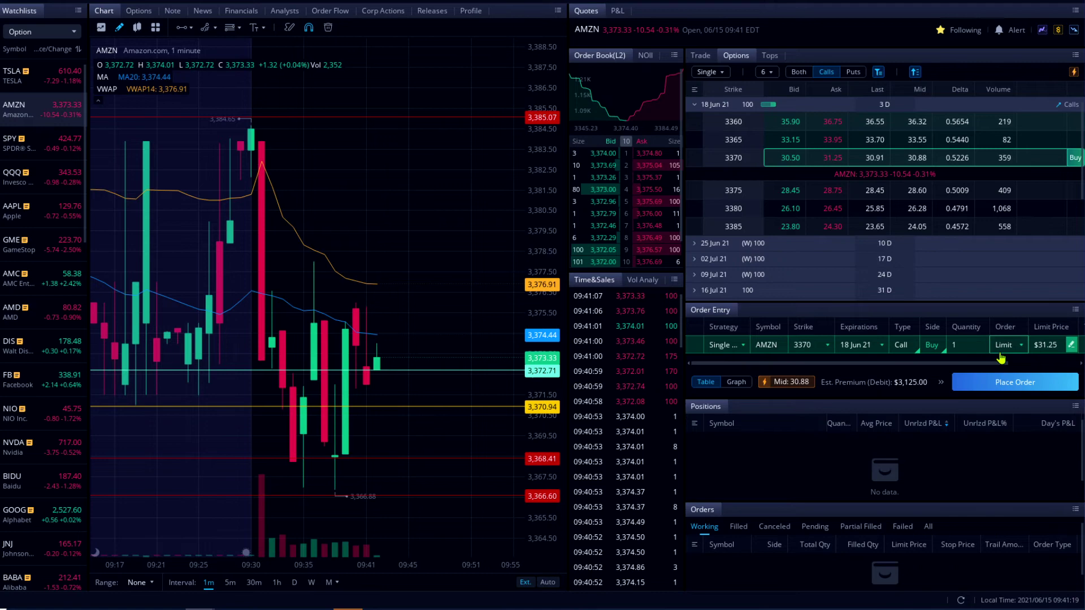
Send a 2-contract AMZN 3370 call buy, lowering the limit to $30.90 first
left_click(980, 342)
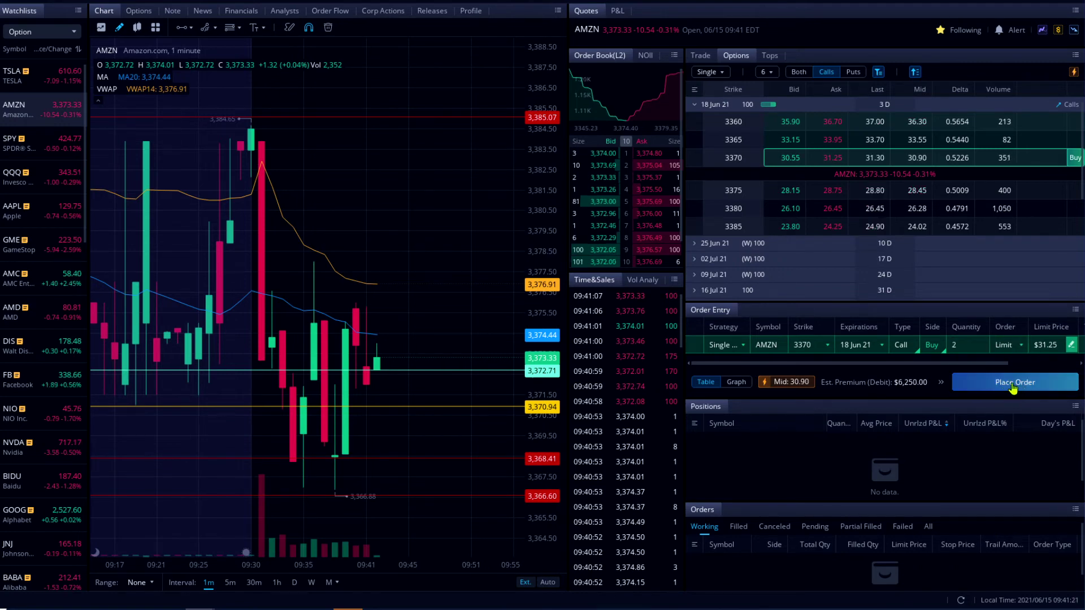
left_click(1012, 384)
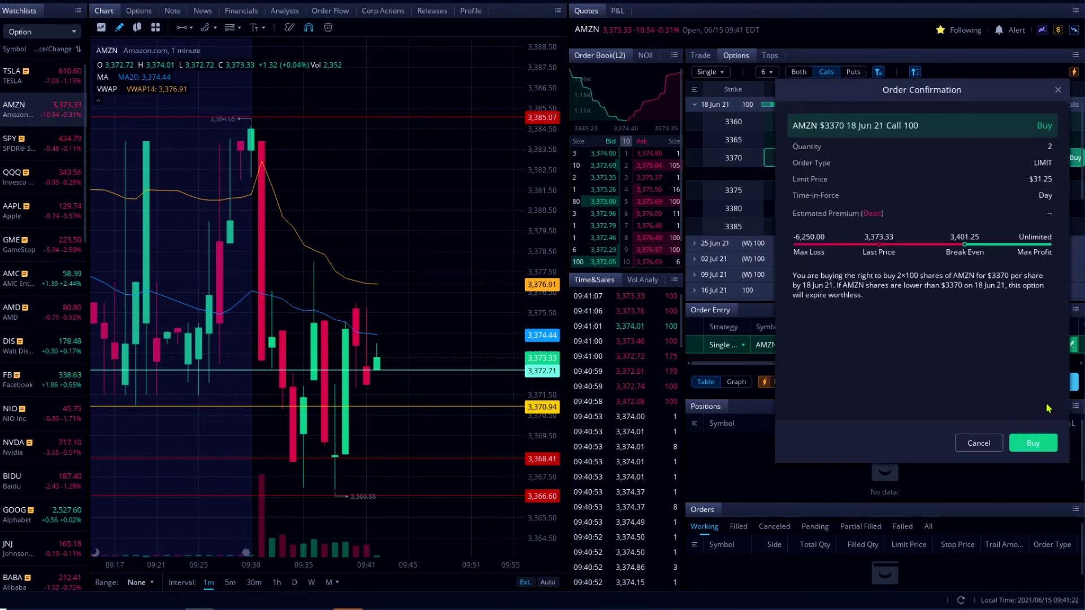
left_click(1057, 96)
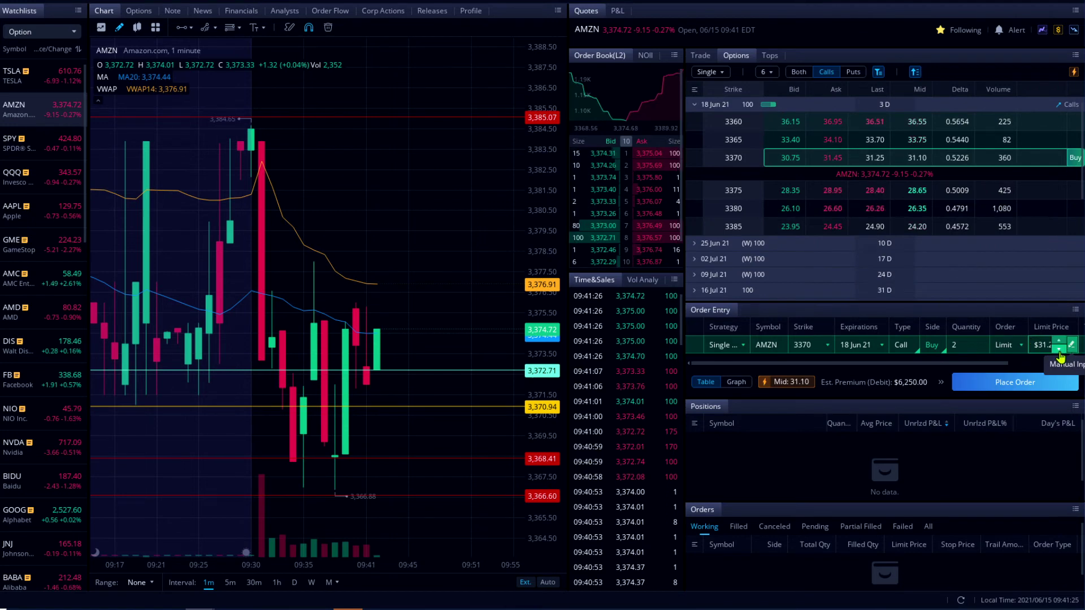
left_click(1059, 352)
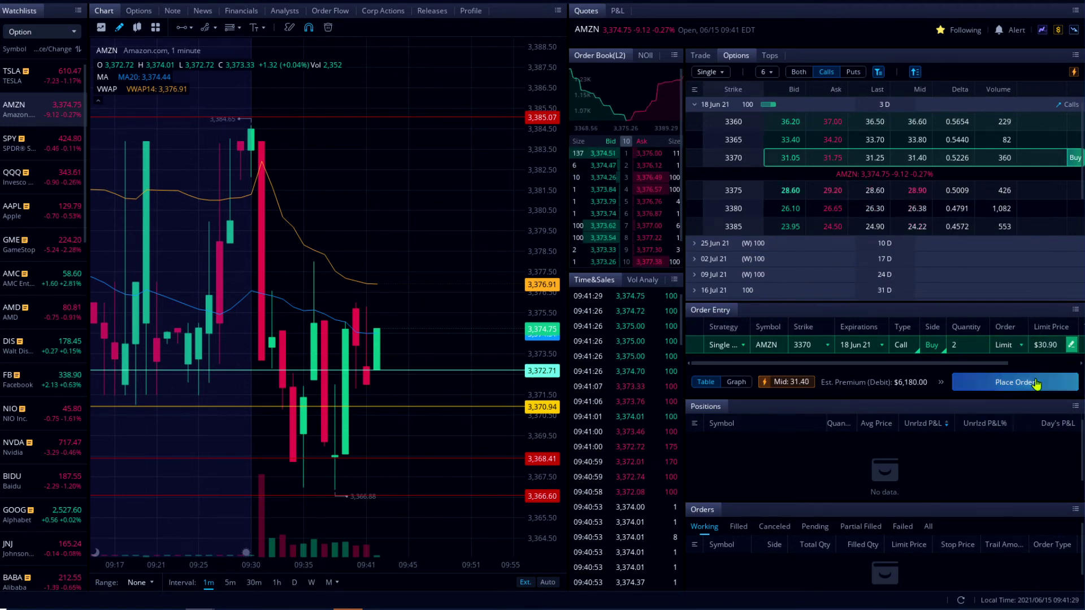
left_click(1016, 382)
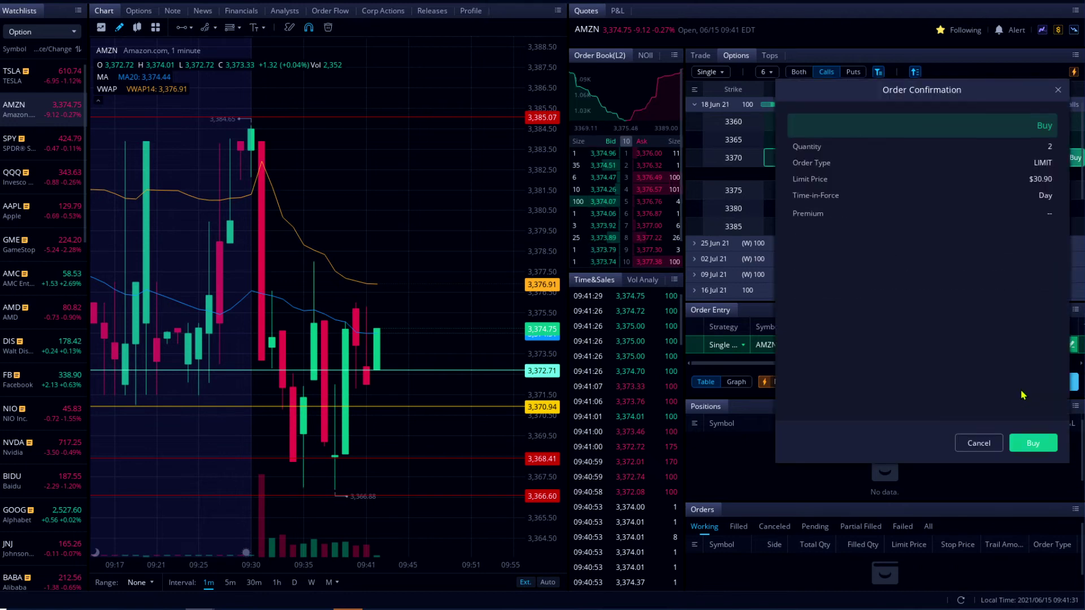
left_click(1027, 444)
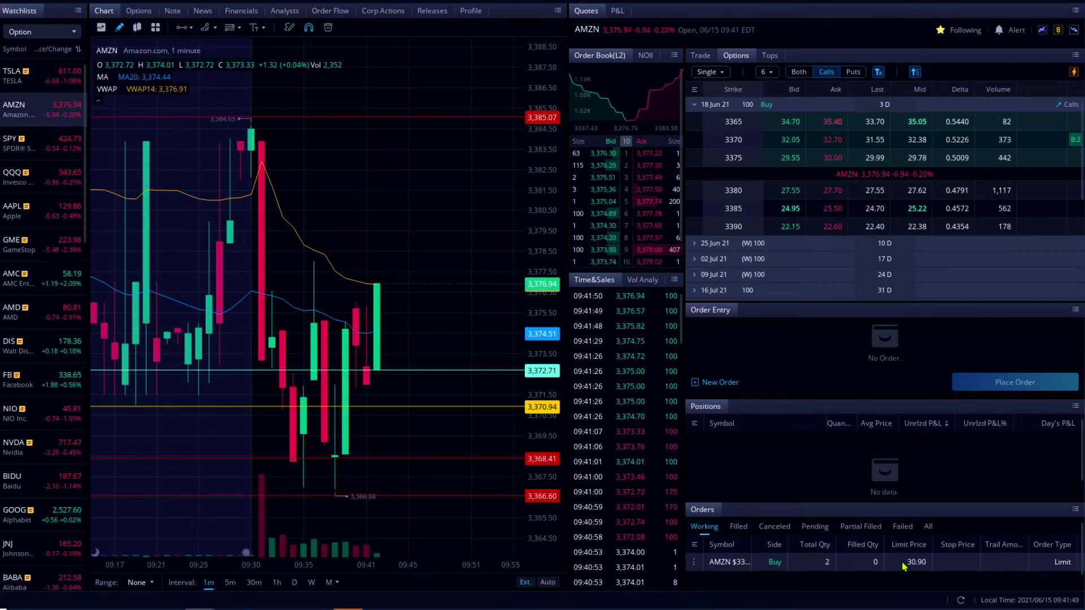
Cancel the unfilled 3370 call buy order
right_click(905, 564)
left_click(935, 448)
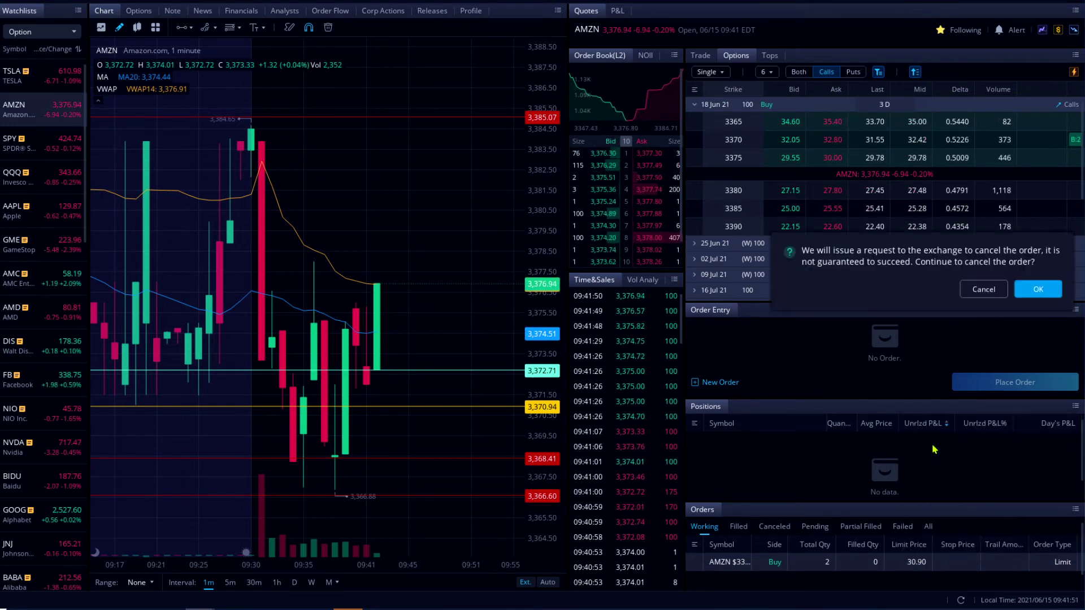
left_click(1038, 289)
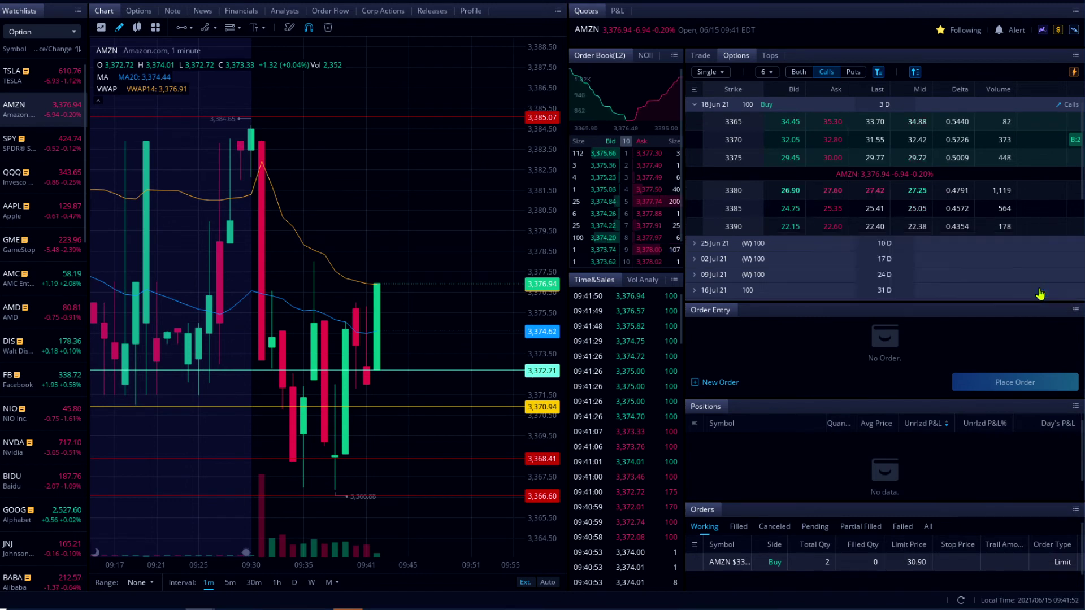
Buy one AMZN 3375 call at its $29.75 ask
left_click(831, 161)
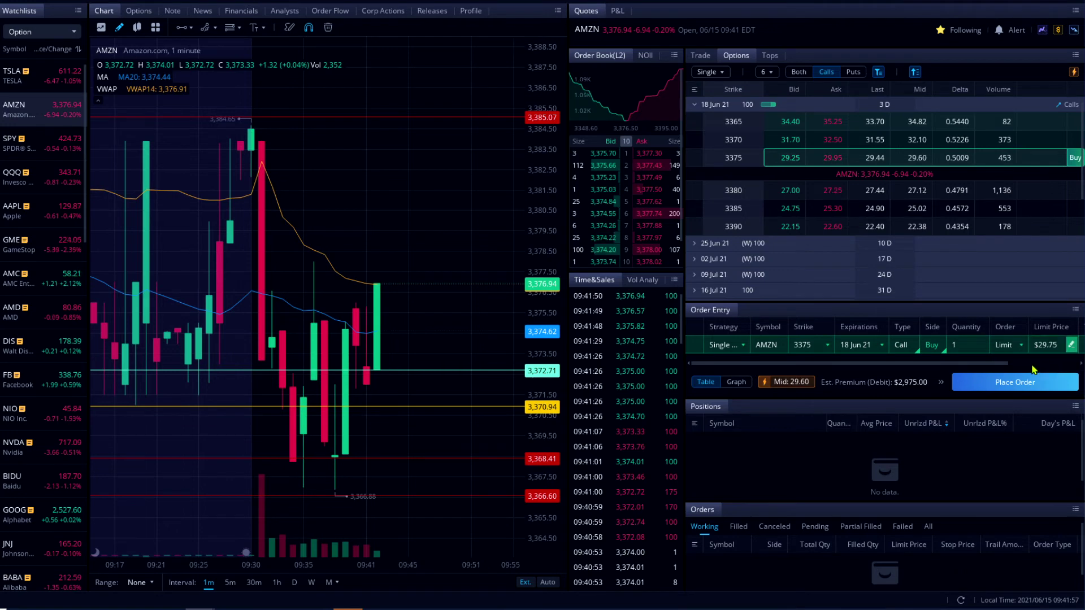
left_click(1014, 385)
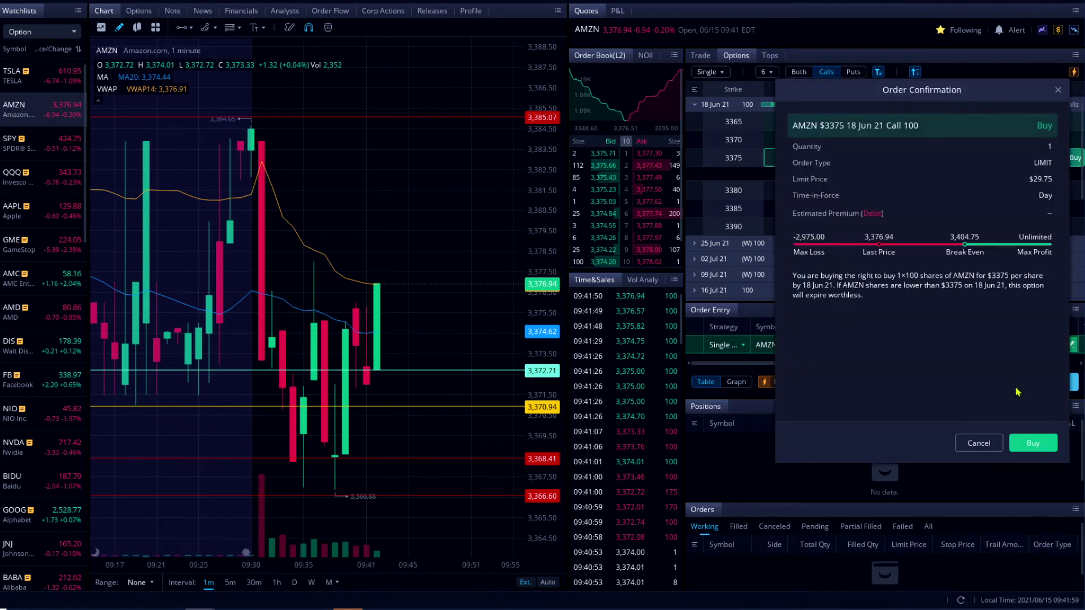
left_click(1033, 445)
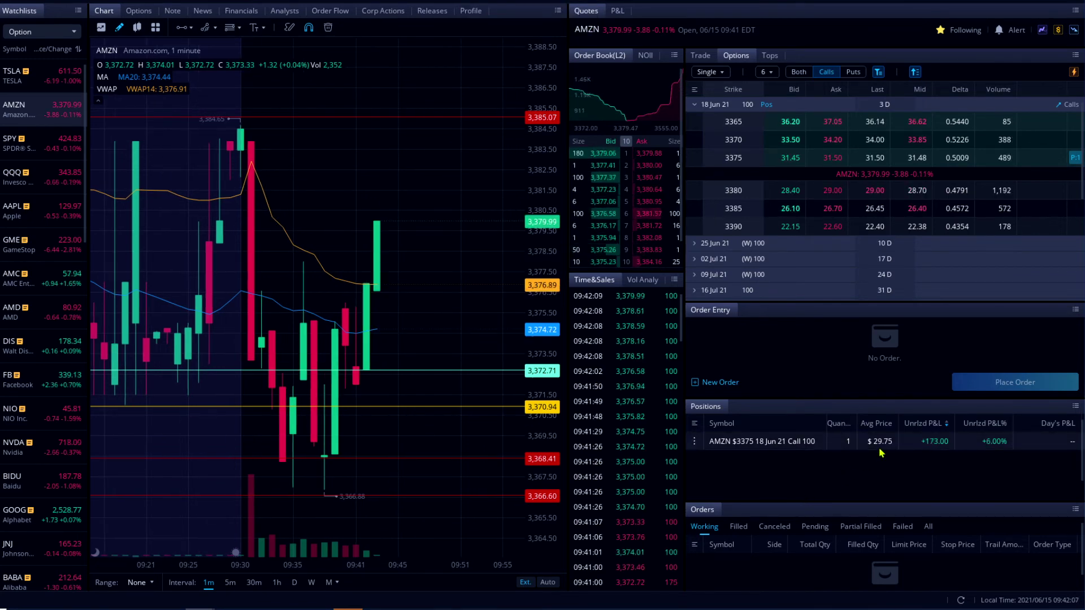
right_click(912, 442)
Sell the AMZN 3375 call position with a market order
left_click(931, 469)
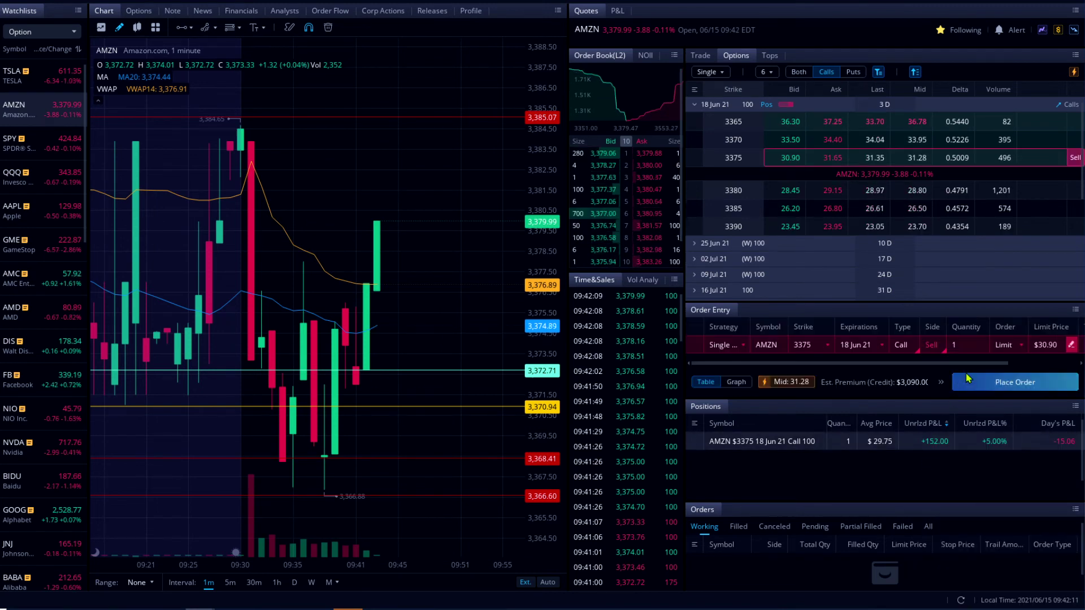
left_click(1006, 345)
left_click(1010, 386)
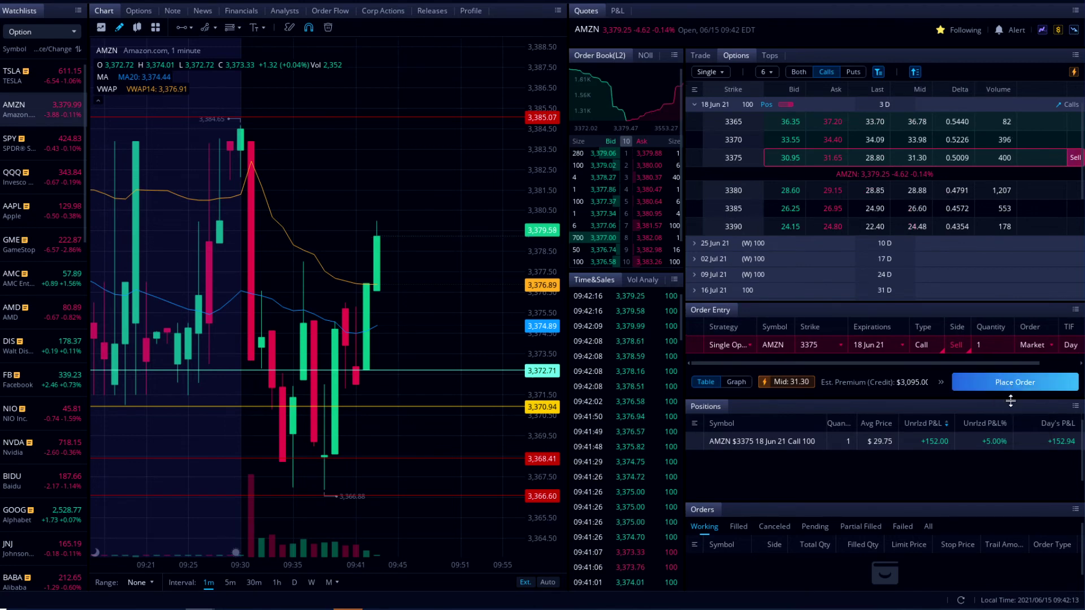
left_click(1015, 383)
left_click(1016, 444)
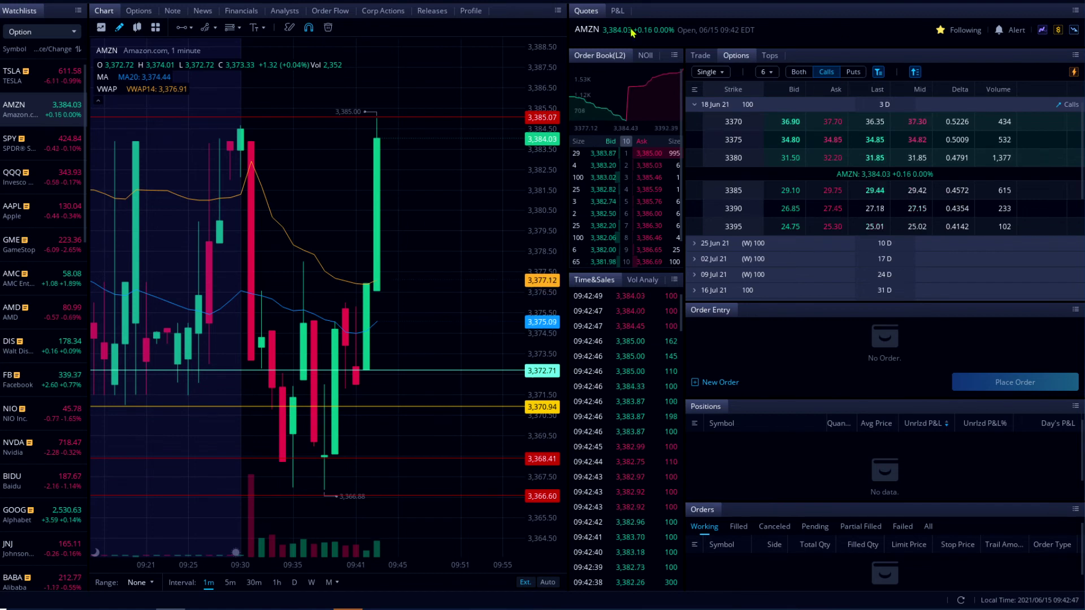
left_click(618, 11)
Back on AMZN quotes, adjust the chart and load a 1-contract $31.85 limit buy for the 3385 call
left_click(584, 13)
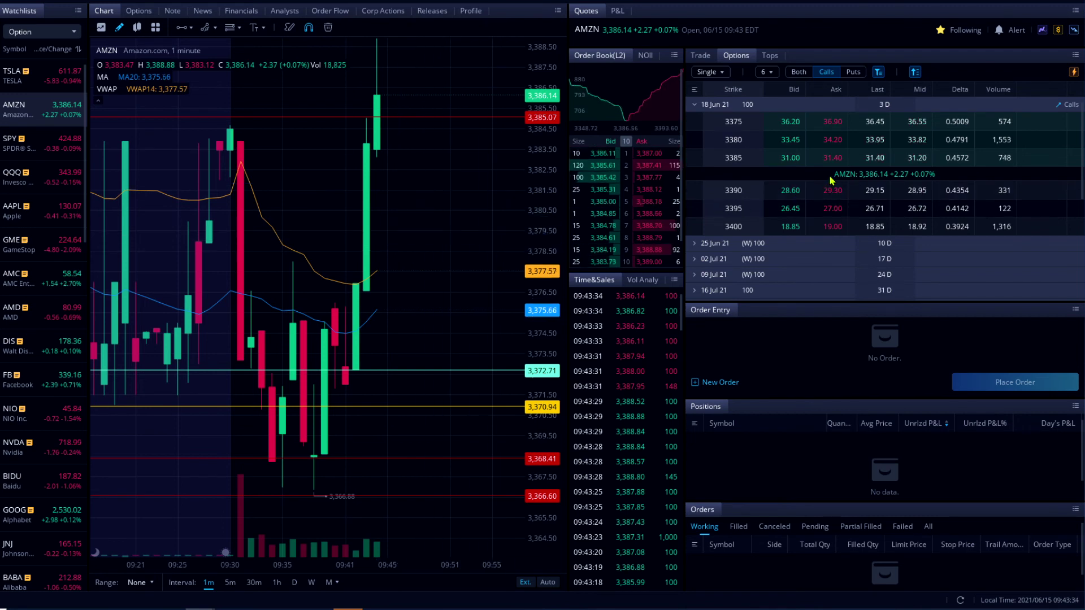
left_click_drag(412, 264, 456, 272)
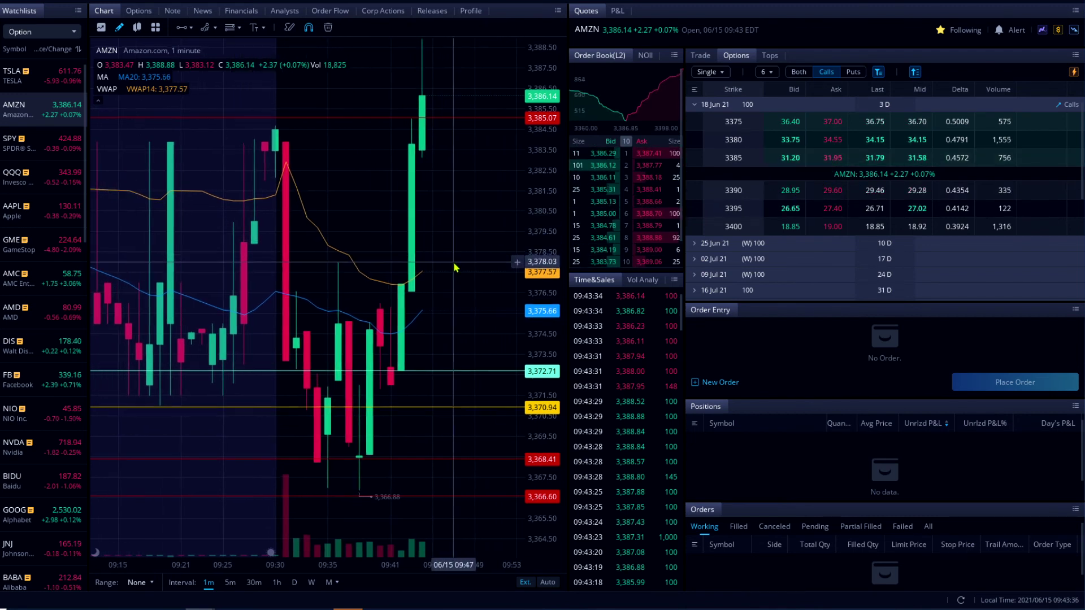
left_click(547, 583)
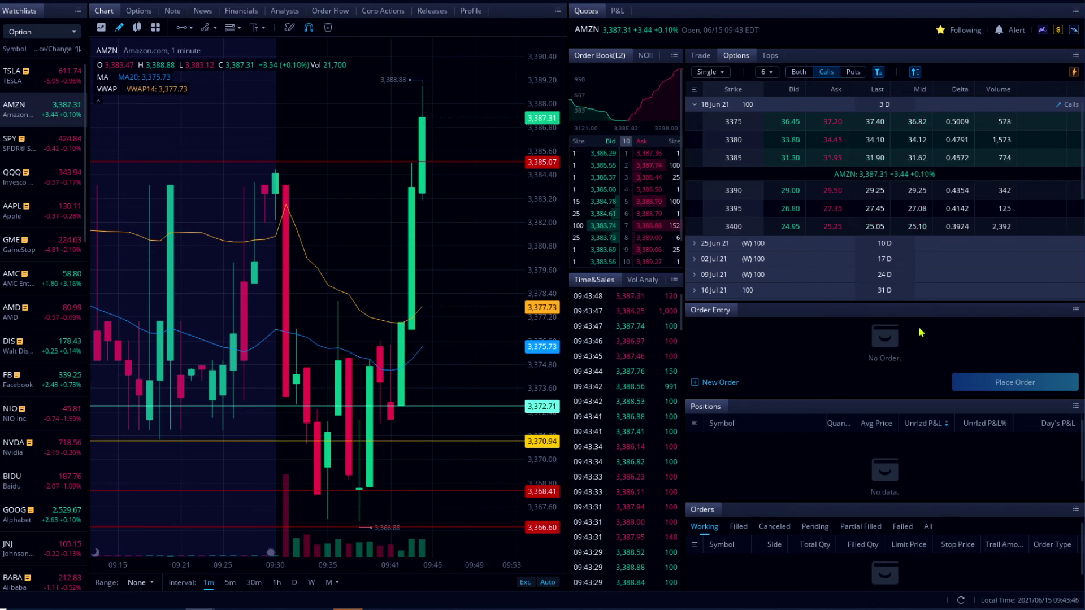
left_click(830, 160)
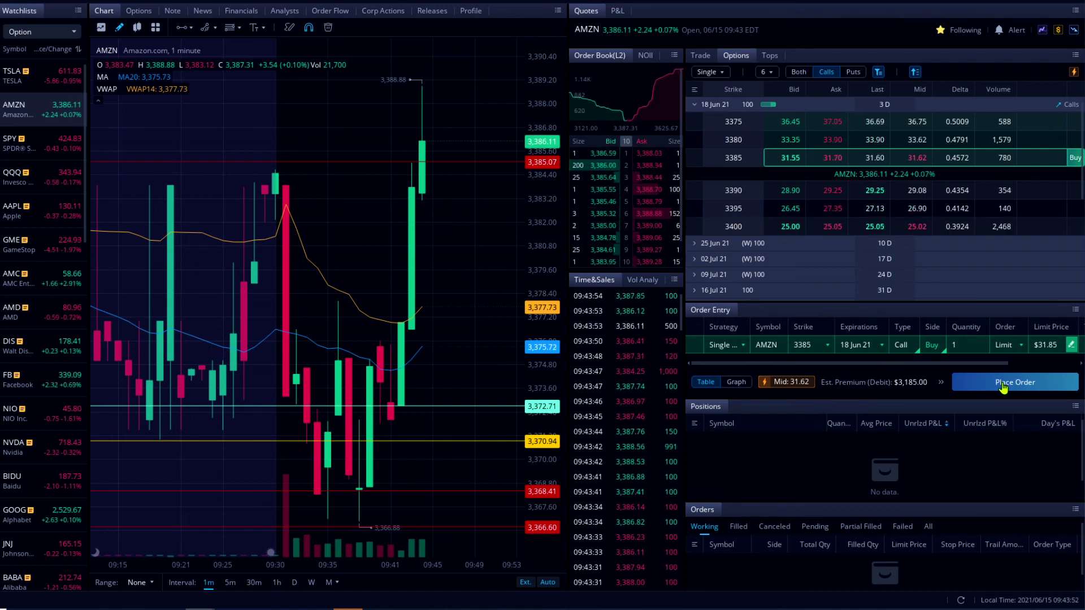
Buy one AMZN 3385 call at $31.85 and draft a 1-contract market sell to close it
left_click(1033, 443)
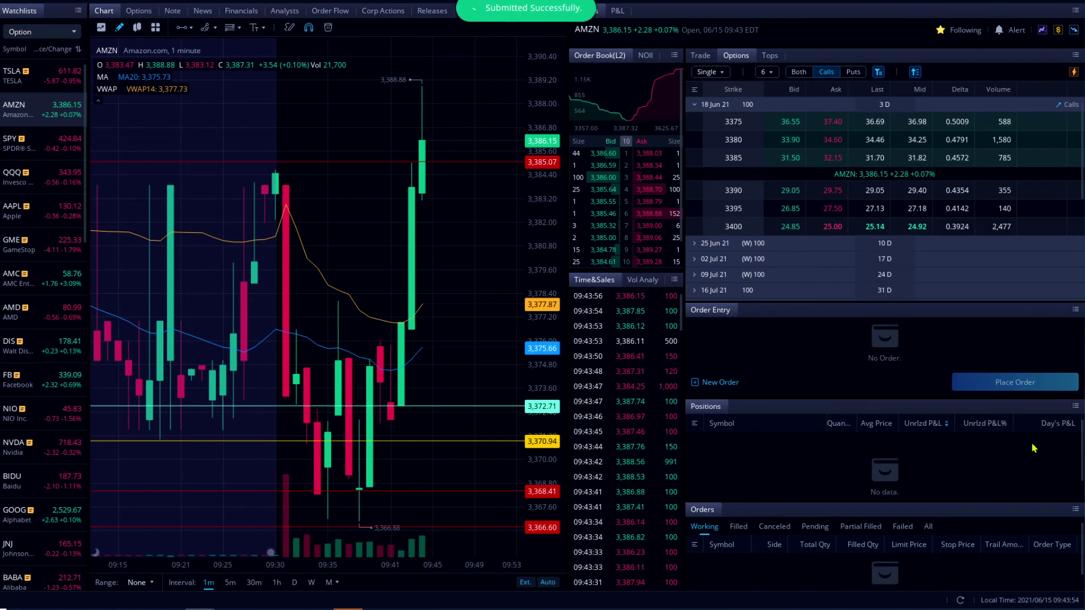
right_click(838, 454)
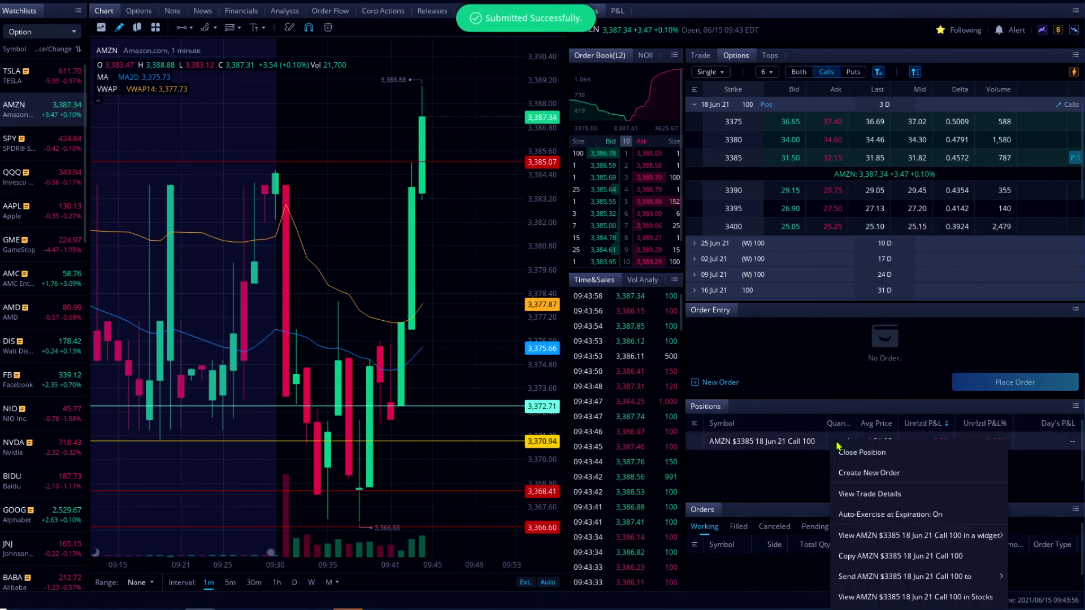
left_click(852, 455)
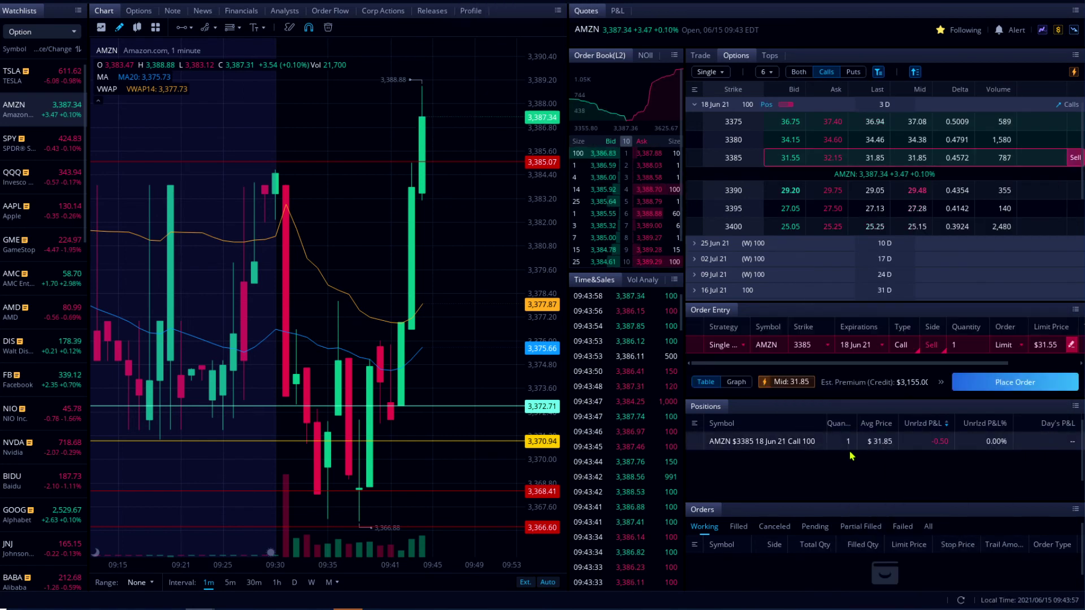
left_click(1015, 346)
left_click(1011, 384)
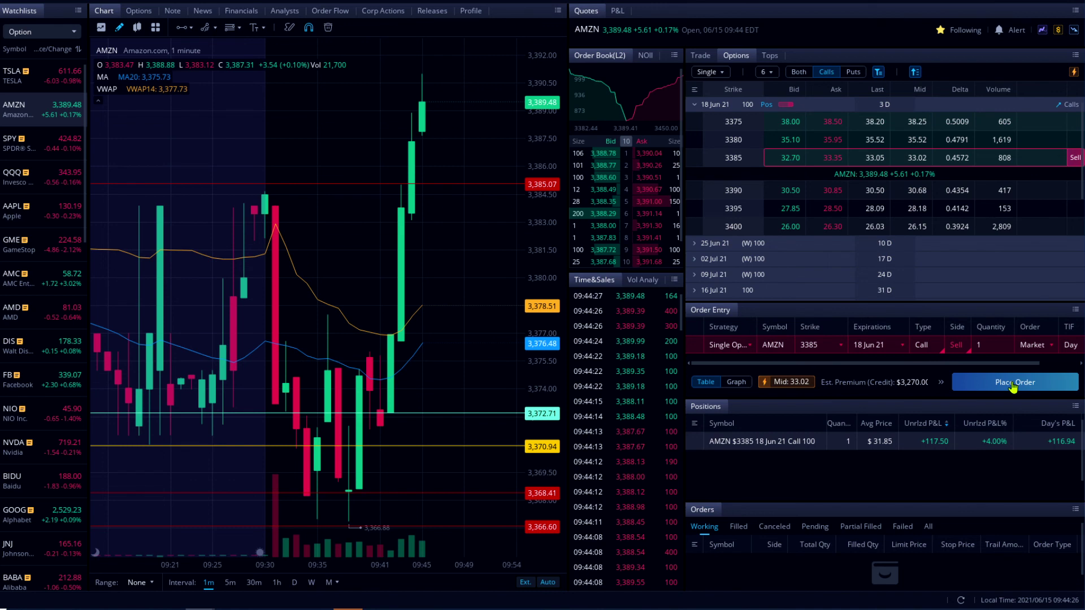
Sell the AMZN 3385 call at market and check the account P&L
left_click(1013, 386)
left_click(1032, 443)
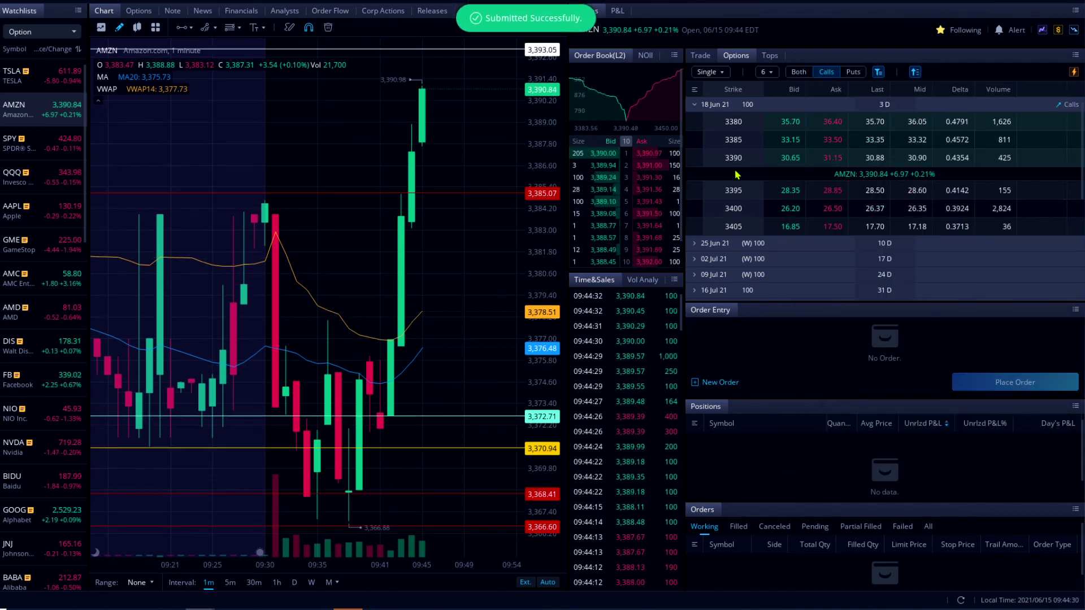
left_click(618, 10)
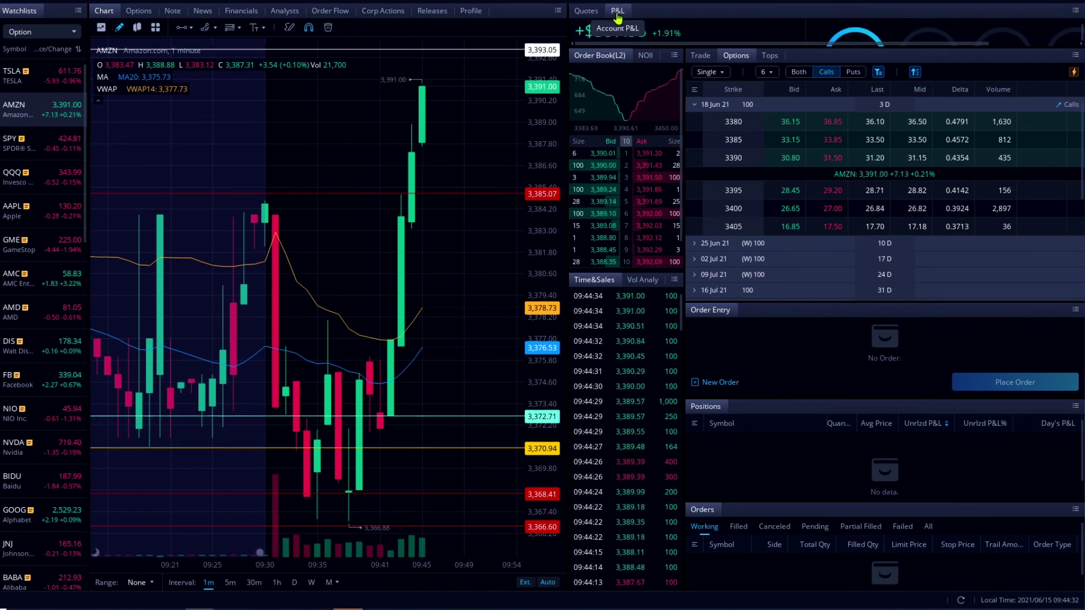
left_click(584, 11)
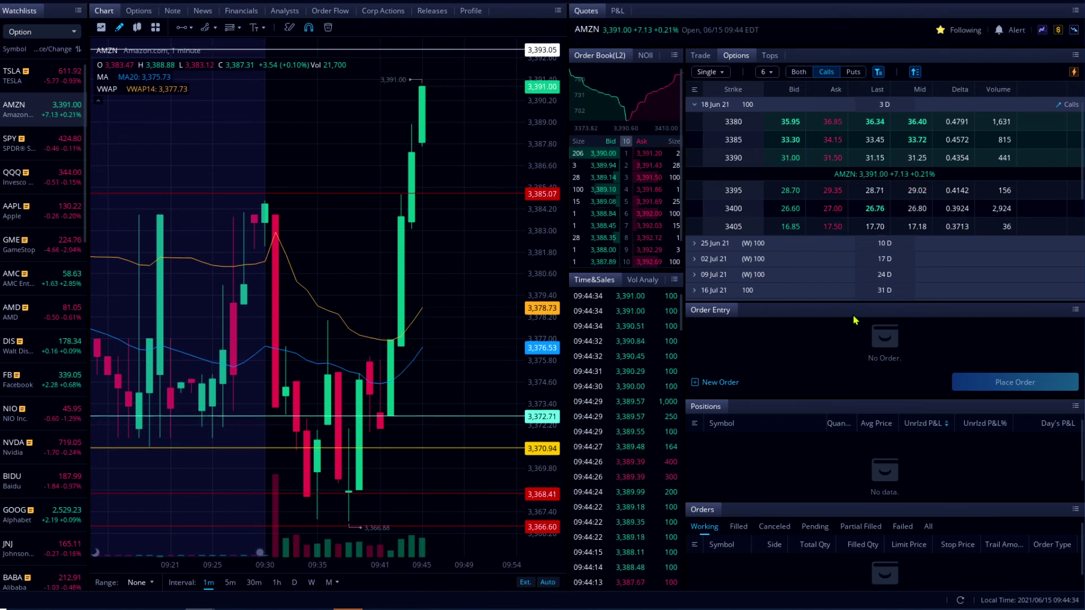
Switch the chart and quotes to TSLA, then back to AMZN
mouse_move(899, 1)
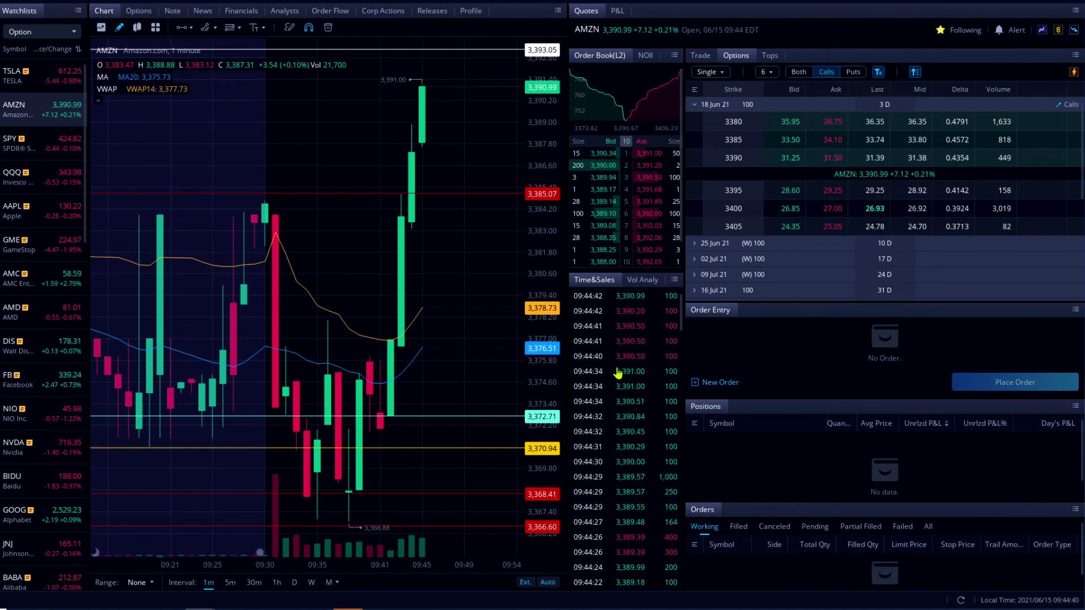
left_click(54, 91)
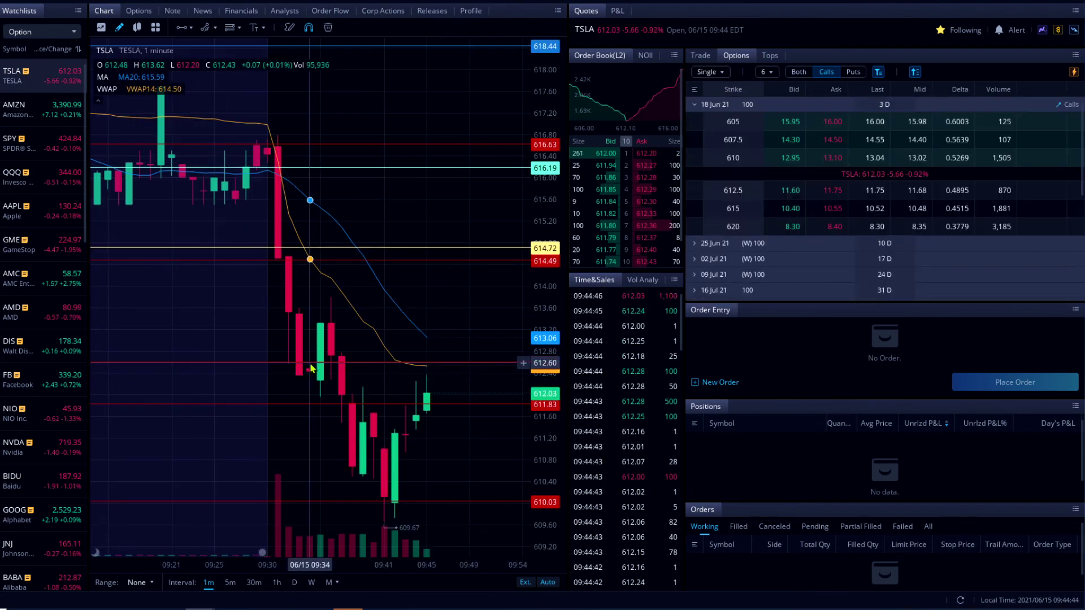
key("Down")
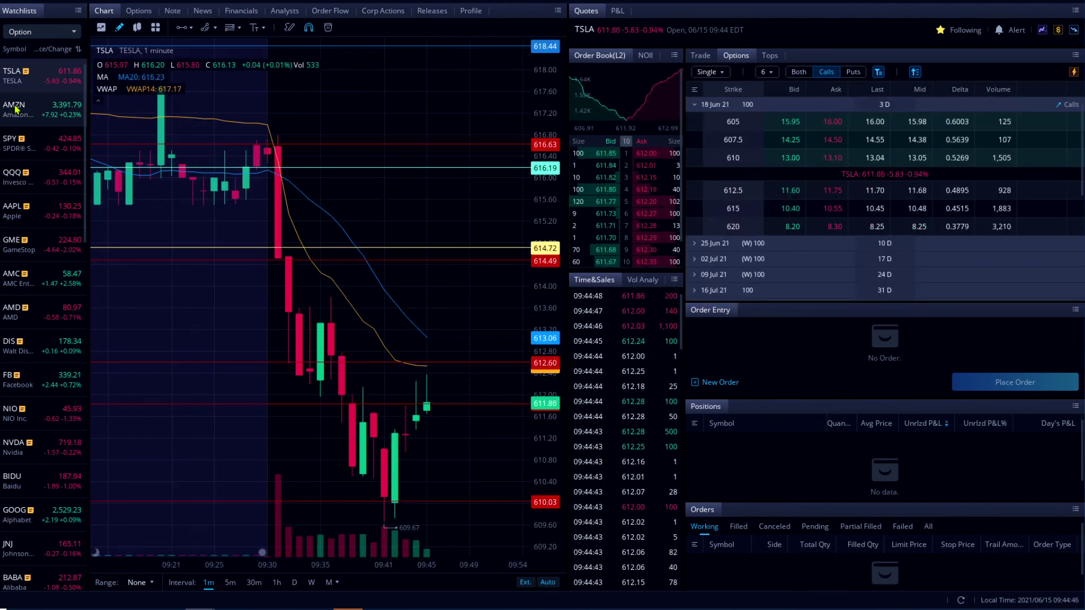